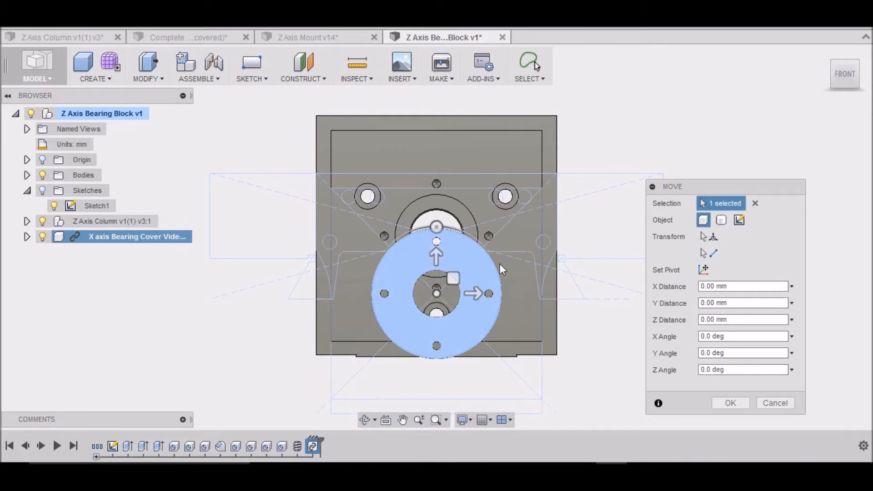
Step: Move the bearing cover point to point so its center lands on the center of the bearing block's large bore
left_click(713, 253)
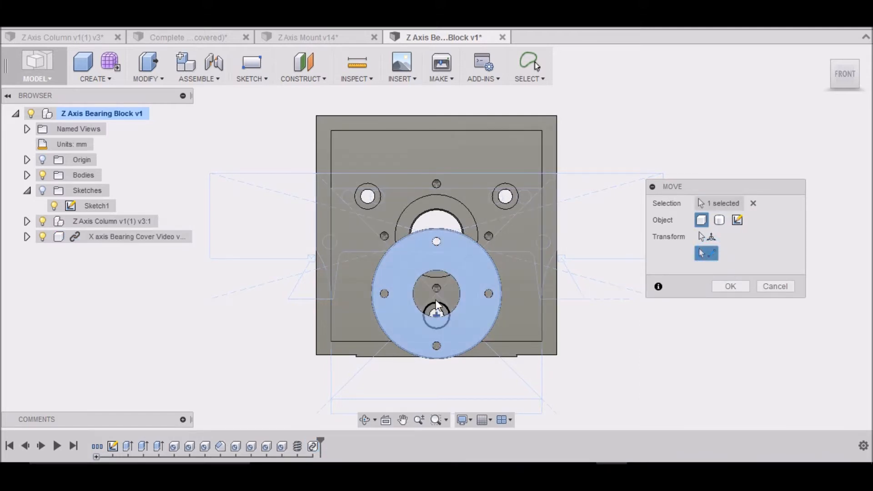
mouse_move(846, 72)
left_mouse_down()
mouse_move(816, 70)
mouse_move(712, 100)
mouse_move(784, 78)
mouse_move(753, 136)
left_mouse_up()
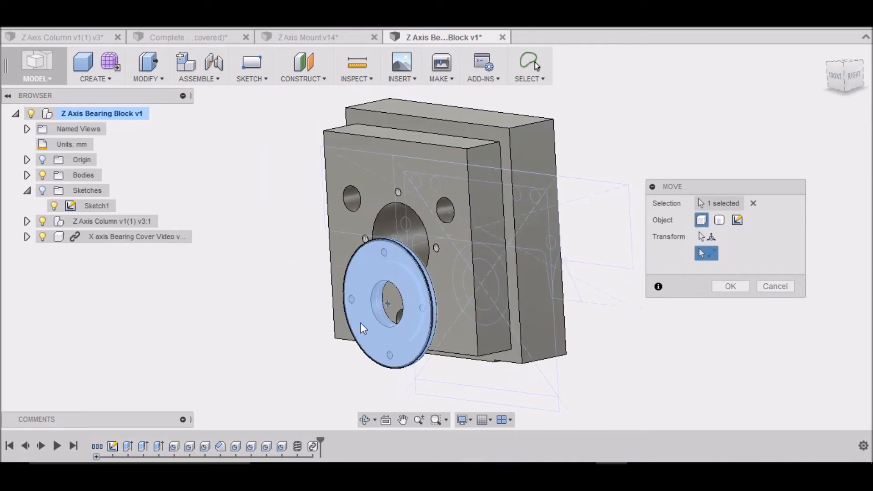
left_click(386, 307)
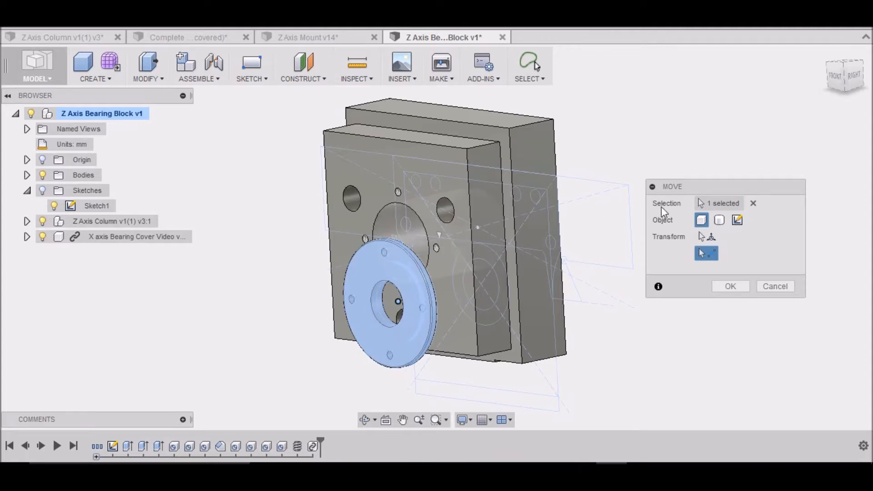
left_click(836, 78)
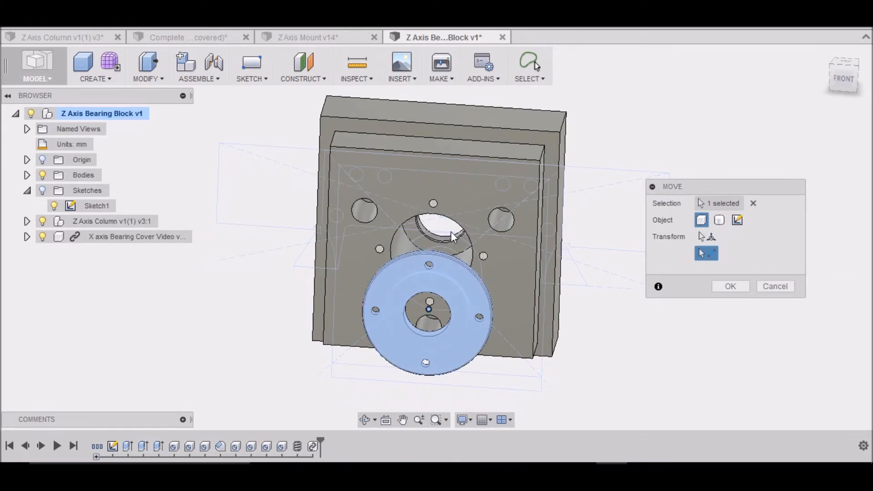
left_click(471, 250)
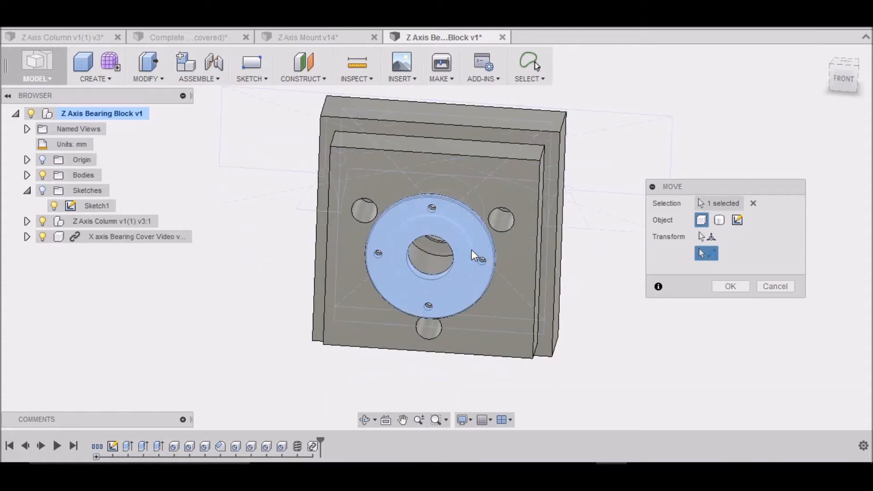
Step: Move the bearing cover into the block's bore with a Z distance of -6.35 mm
left_click(850, 86)
mouse_move(842, 84)
left_mouse_down()
mouse_move(850, 88)
mouse_move(847, 82)
left_mouse_up()
left_click(845, 79)
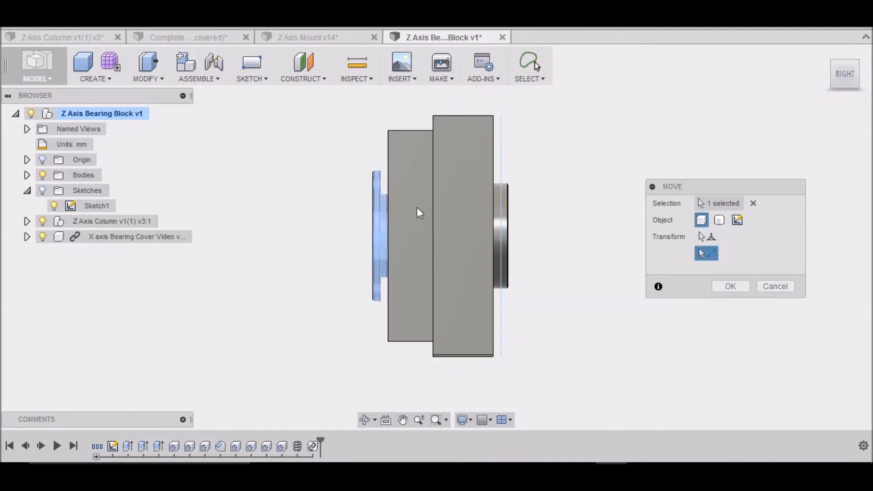
scroll(385, 217, "up", 3)
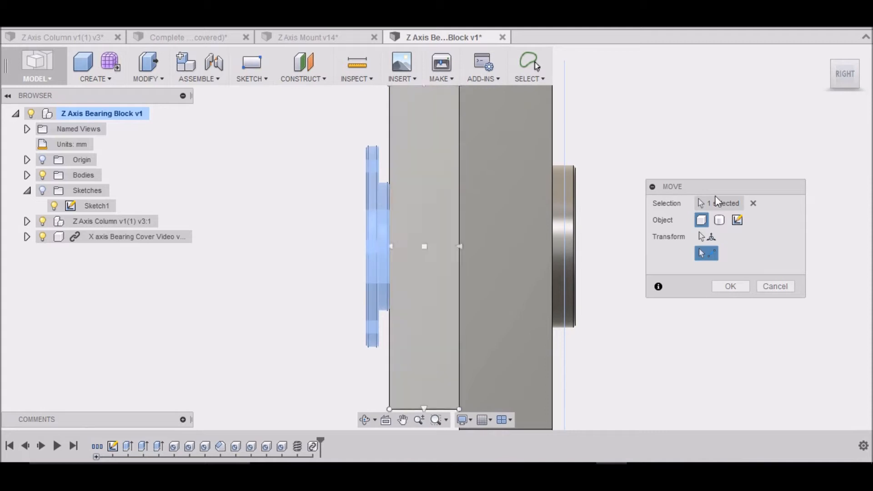
left_click_drag(845, 74, 860, 93)
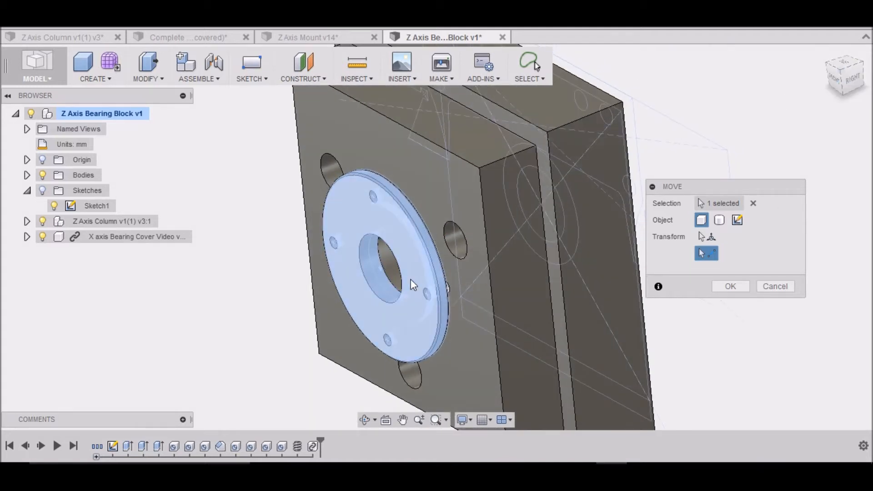
scroll(411, 279, "down", 5)
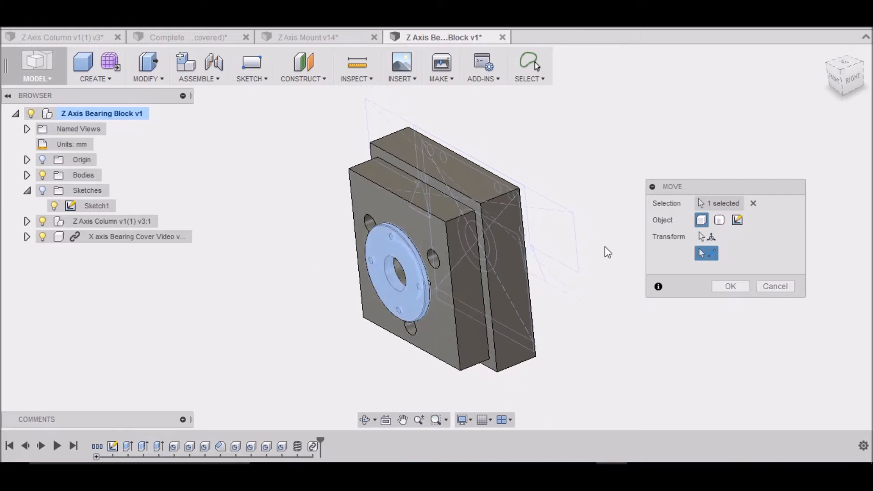
left_click(709, 236)
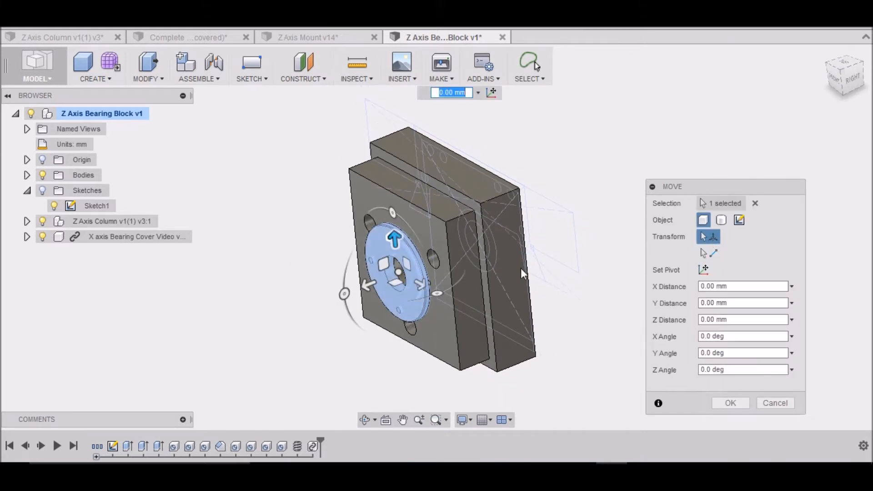
left_click(373, 289)
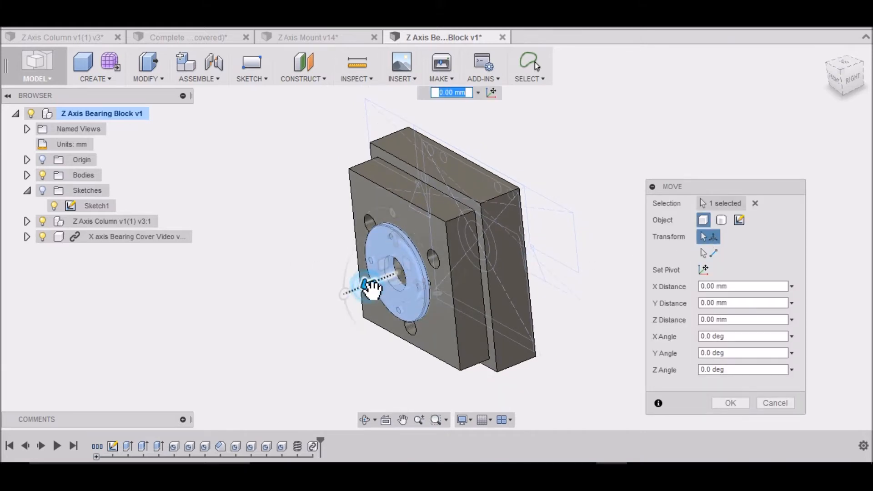
left_click_drag(372, 289, 384, 291)
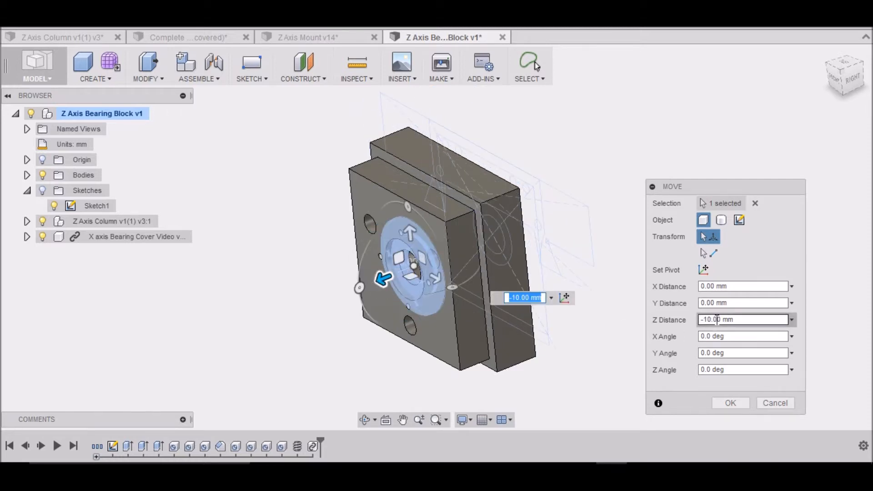
left_click_drag(722, 320, 709, 324)
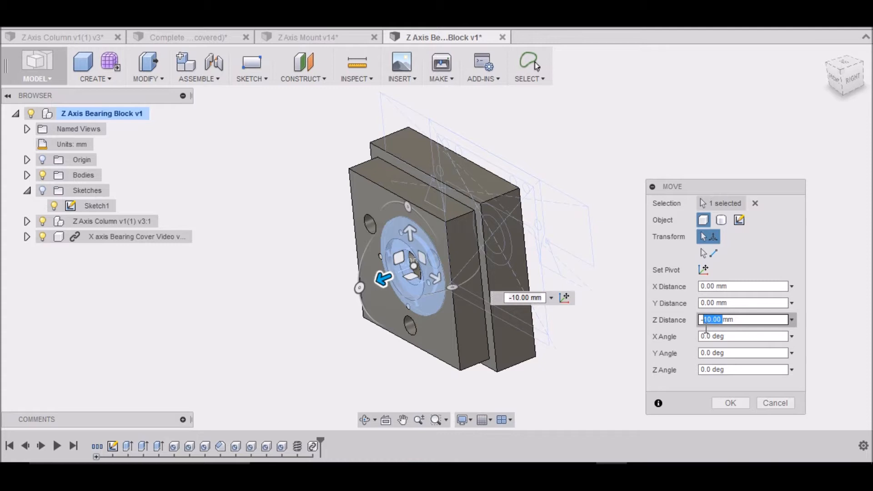
type("-6.35")
key("Return")
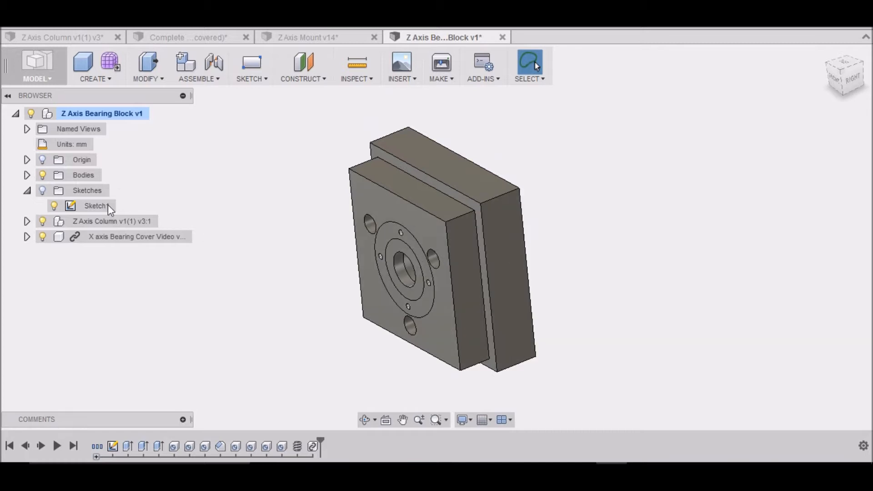
Step: Move the bearing cover back out of the block's front face with a Z distance of 3.35 mm
mouse_move(859, 83)
left_mouse_down()
mouse_move(846, 65)
mouse_move(814, 60)
left_mouse_up()
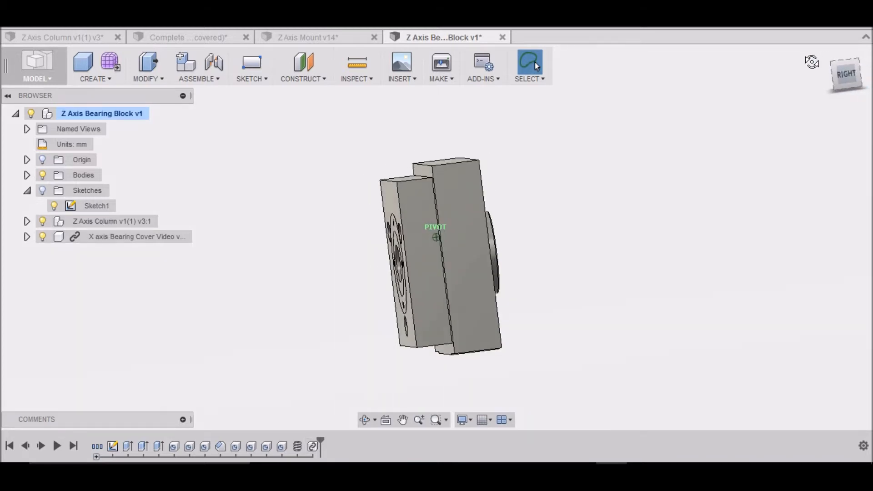
right_click(93, 237)
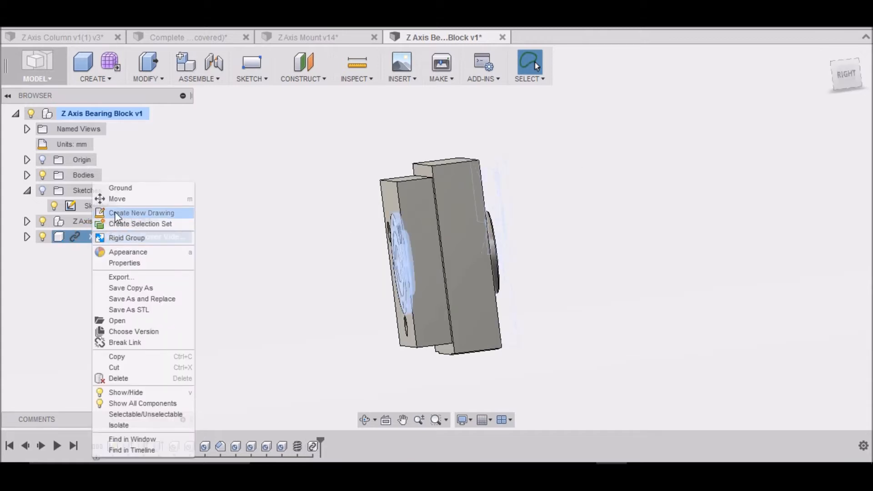
left_click(116, 199)
left_click_drag(362, 270, 356, 274)
left_click_drag(718, 323, 699, 323)
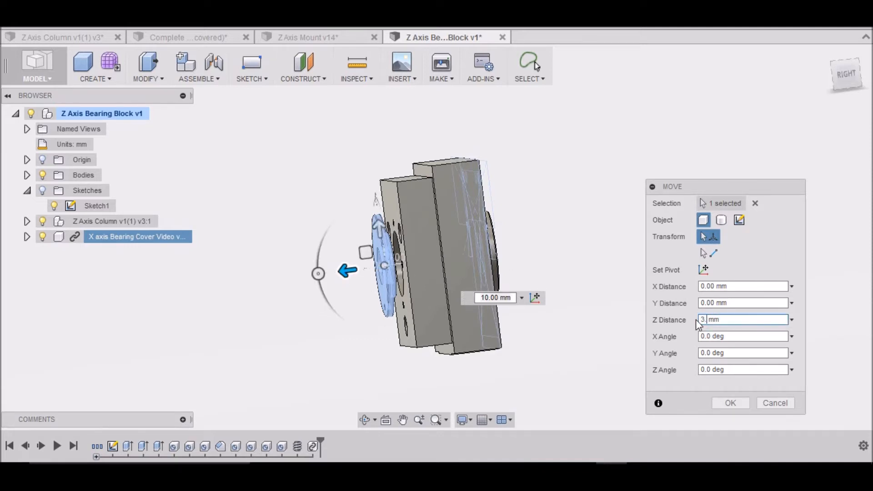
left_click(845, 75)
scroll(396, 216, "up", 10)
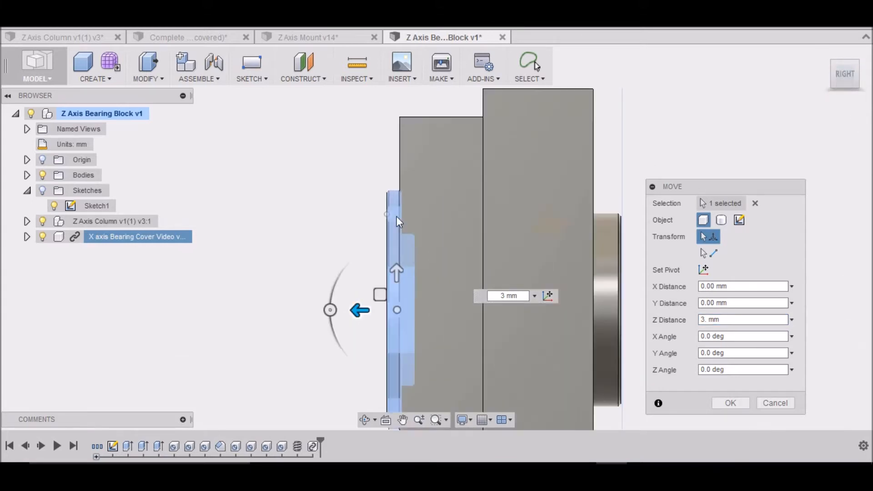
scroll(411, 211, "up", 4)
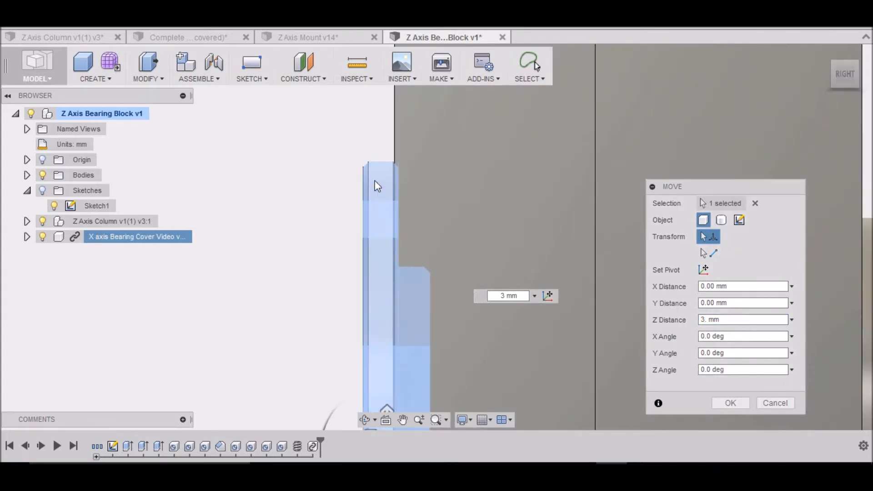
left_click(708, 320)
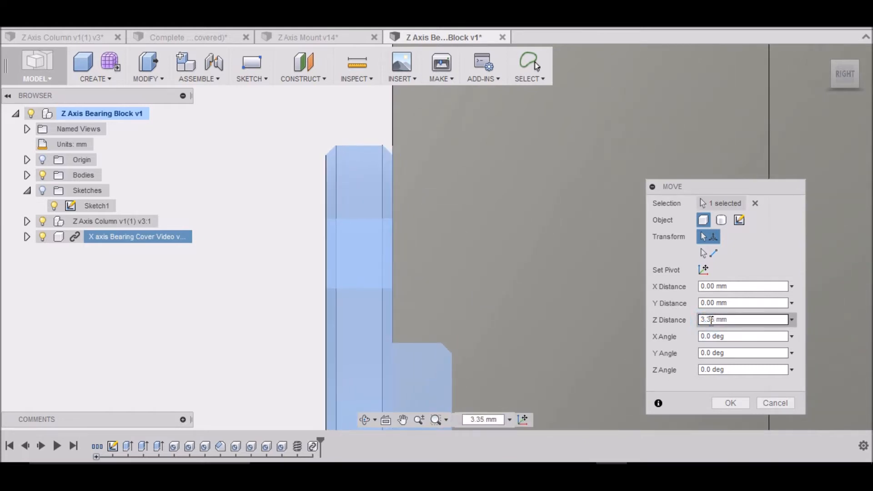
left_click(733, 403)
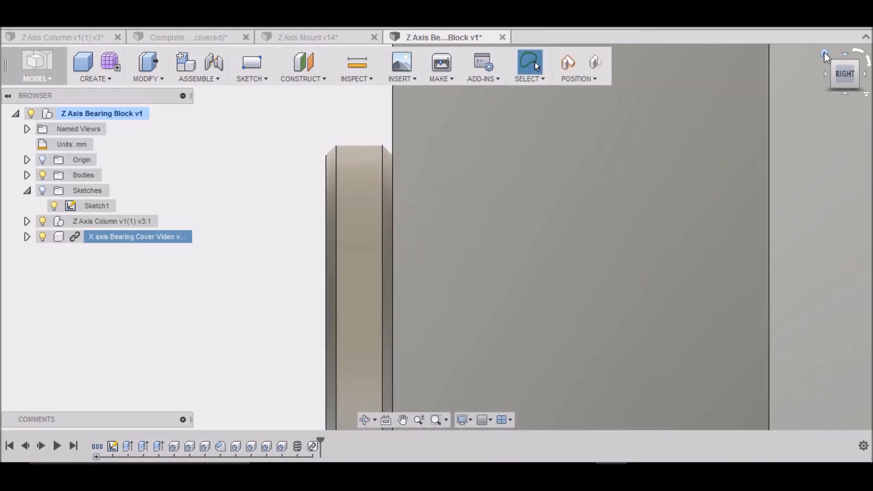
left_click(825, 54)
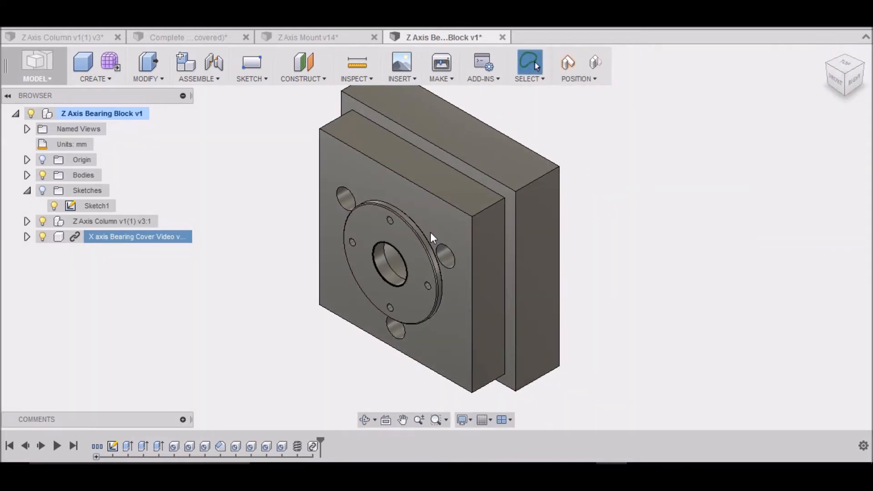
left_click(836, 79)
scroll(473, 205, "up", 5)
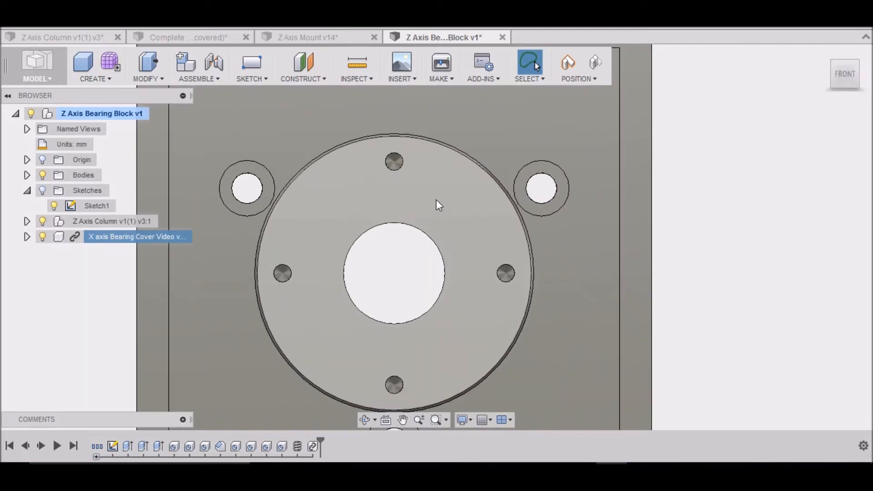
mouse_move(840, 76)
left_mouse_down()
mouse_move(861, 72)
mouse_move(835, 81)
left_mouse_up()
left_click(824, 53)
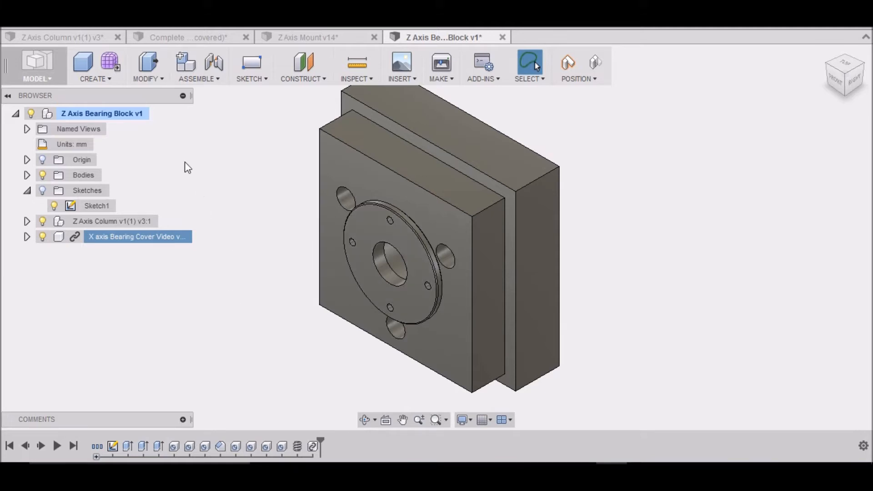
Step: Insert the X axis Spacer Video part from the PM-727M project into the current design
left_click(15, 30)
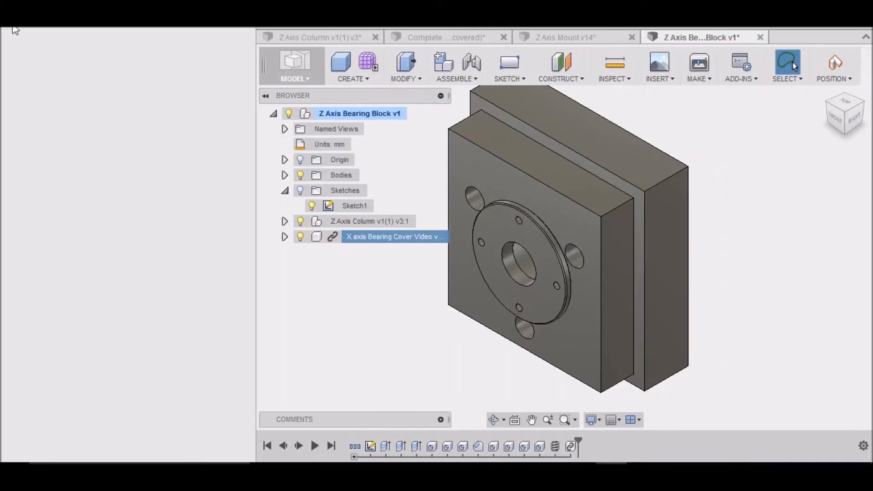
scroll(152, 249, "down", 10)
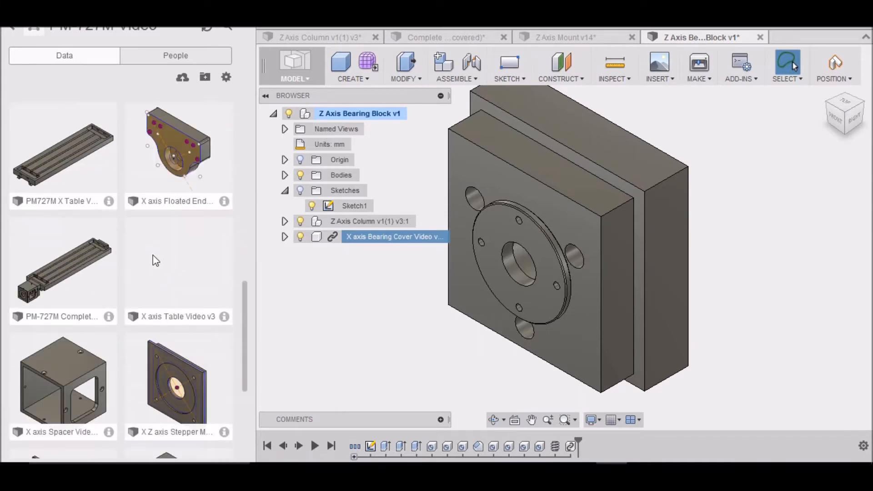
scroll(139, 269, "down", 5)
right_click(62, 198)
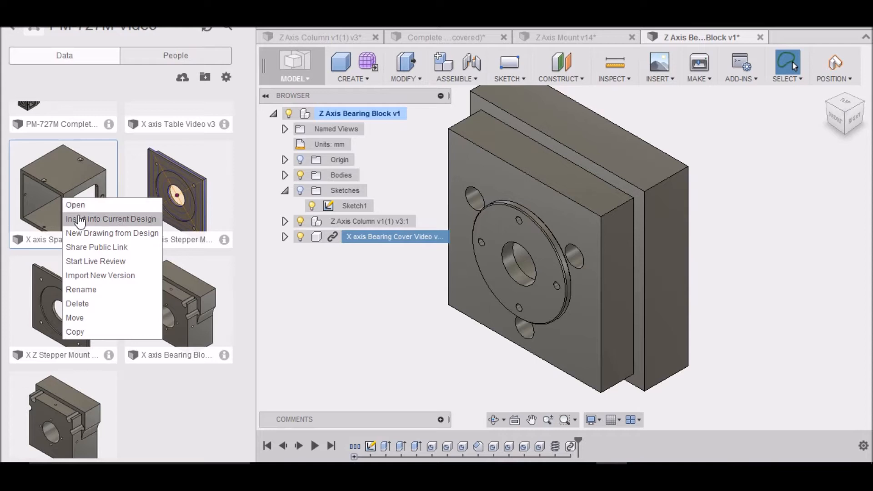
left_click(79, 219)
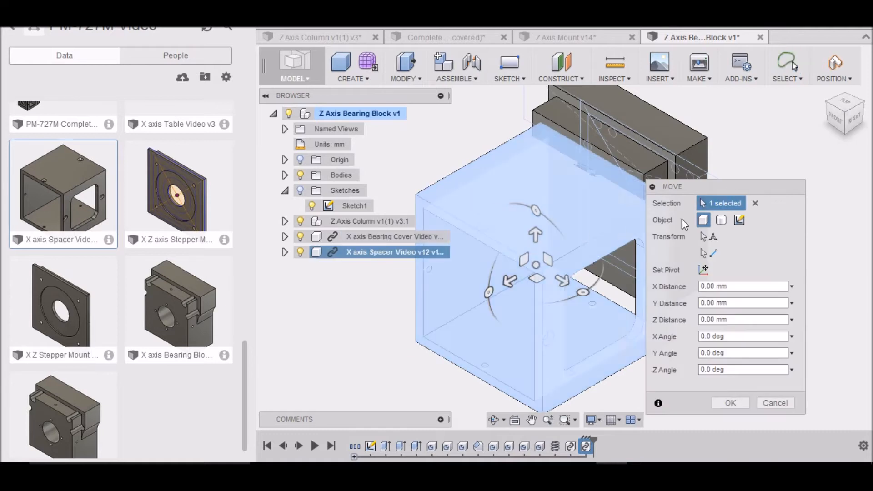
Step: Move the spacer point to point so its rear upper corner meets the matching corner on the bearing block's step
left_click_drag(749, 191, 845, 196)
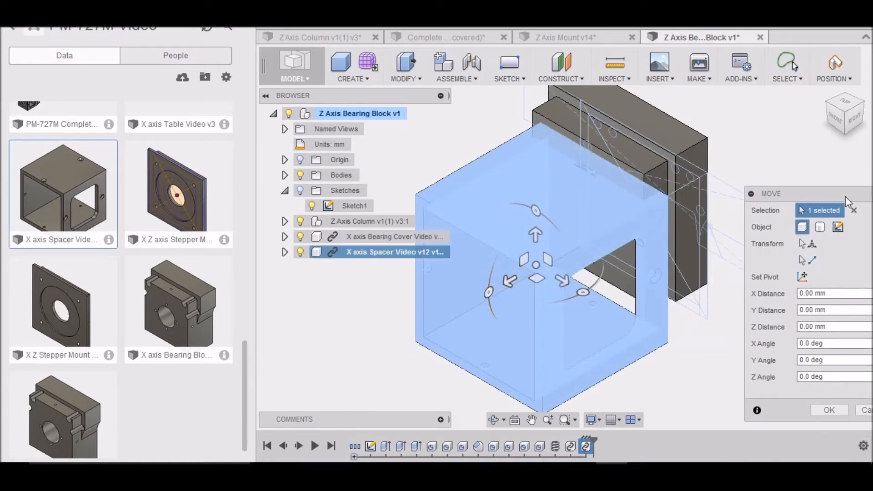
left_click(850, 129)
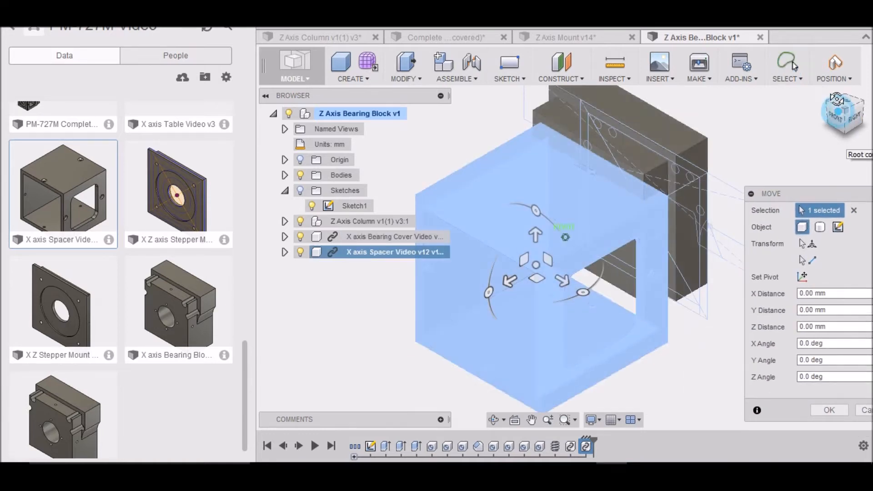
left_click_drag(848, 124, 866, 145)
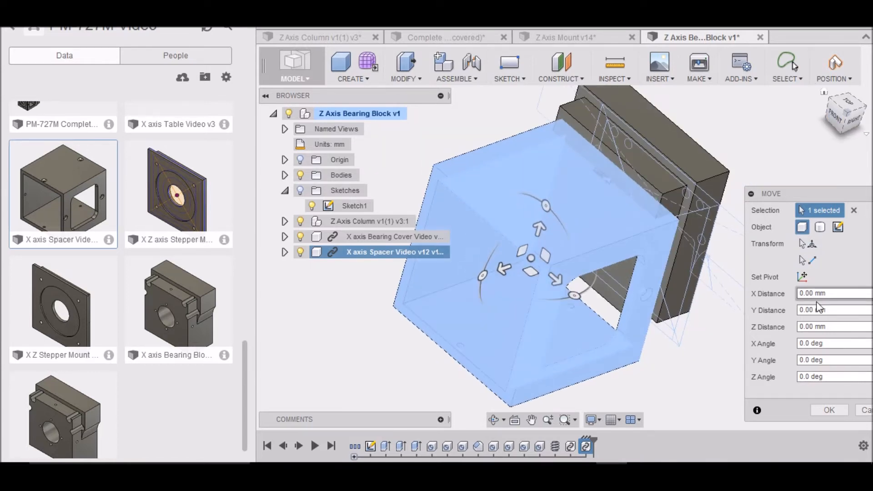
left_click(813, 260)
left_click(678, 220)
left_click(697, 184)
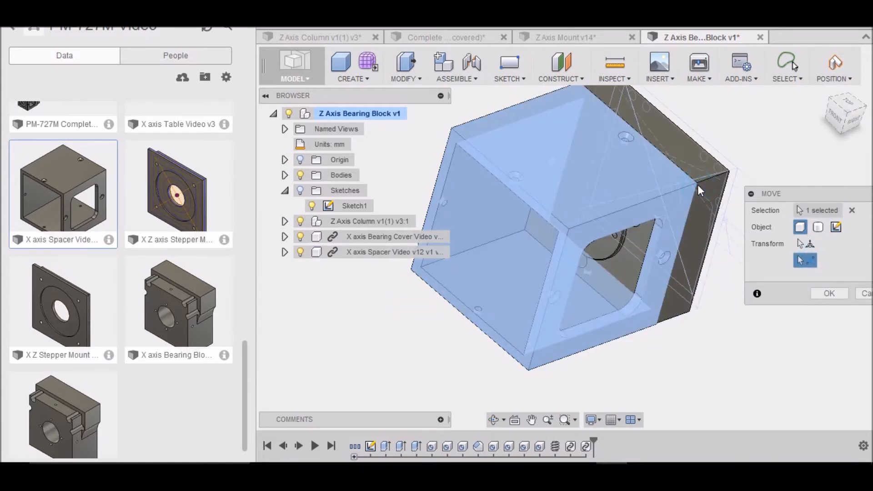
mouse_move(836, 119)
left_mouse_down()
mouse_move(820, 83)
mouse_move(810, 82)
mouse_move(818, 93)
mouse_move(836, 93)
mouse_move(828, 104)
mouse_move(842, 101)
mouse_move(840, 89)
mouse_move(829, 94)
mouse_move(837, 112)
mouse_move(823, 110)
left_mouse_up()
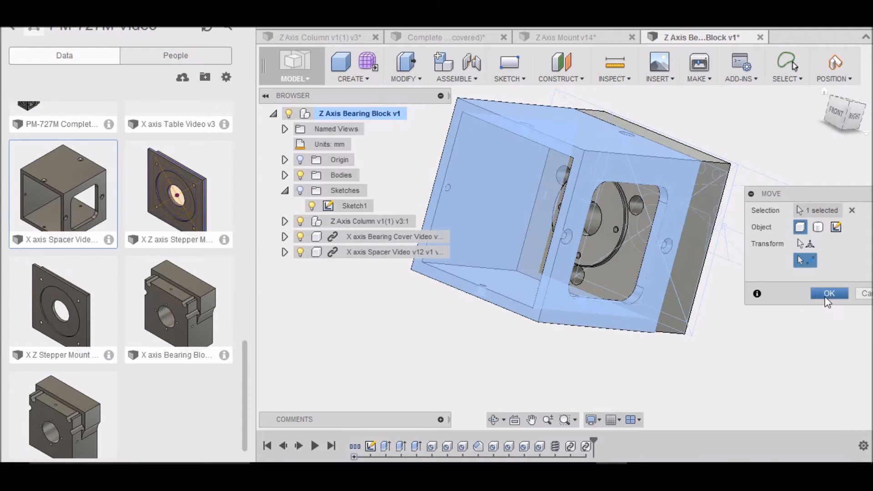
left_click(828, 294)
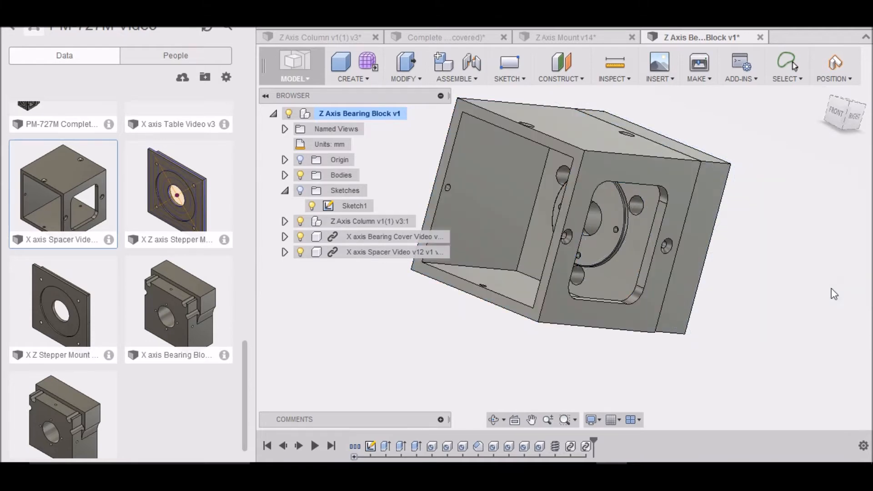
mouse_move(834, 119)
left_mouse_down()
mouse_move(848, 61)
mouse_move(842, 49)
mouse_move(830, 76)
mouse_move(844, 112)
mouse_move(833, 124)
left_mouse_up()
left_click(824, 93)
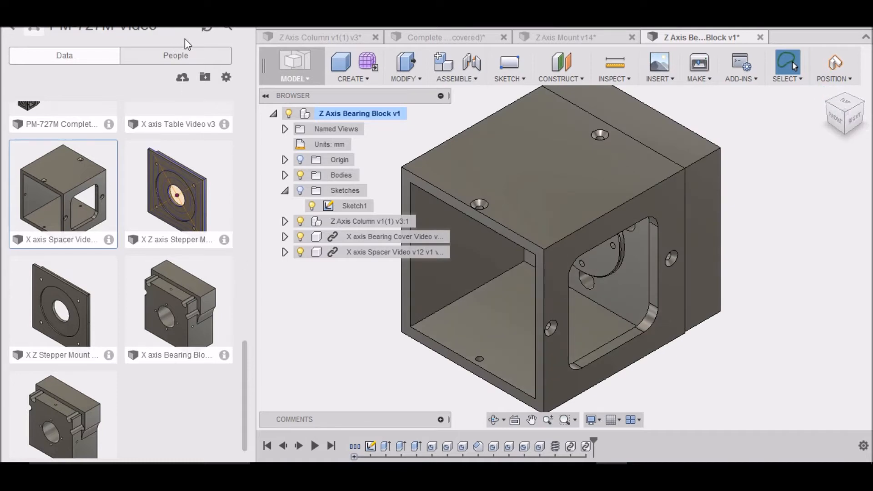
Step: Insert the X Z axis Stepper Mount part from the PM-727M project into the current design
right_click(179, 198)
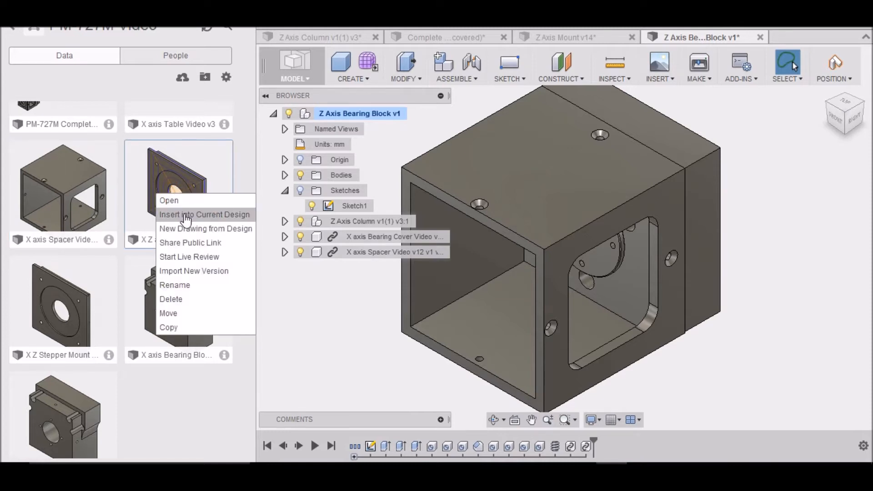
left_click(186, 215)
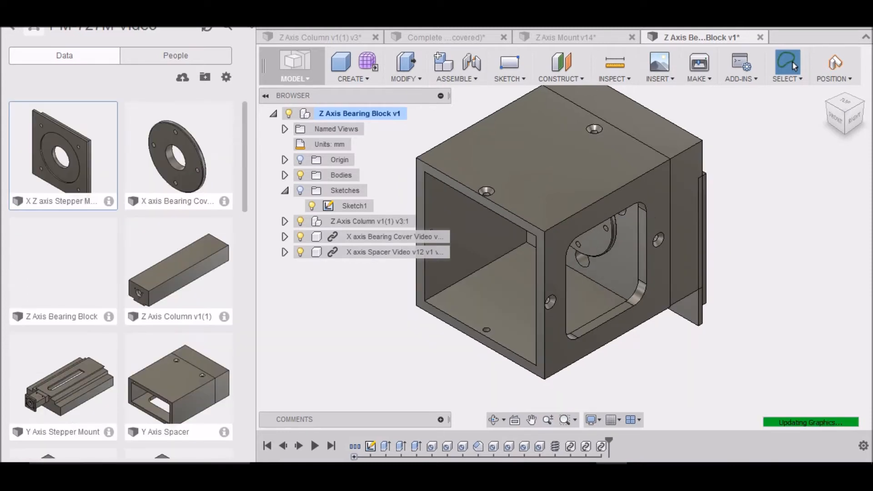
left_click(246, 29)
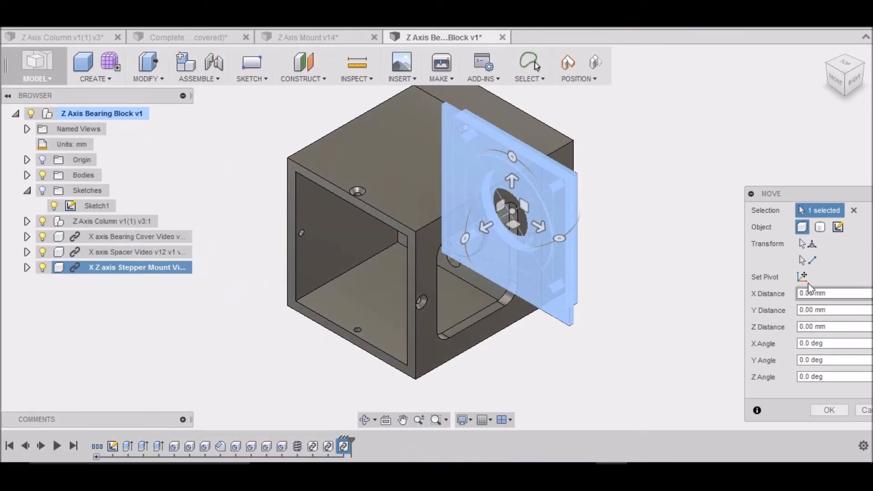
Step: Move the stepper mount point to point so its raised plate's corner meets the inner corner at the spacer's open end
left_click(812, 264)
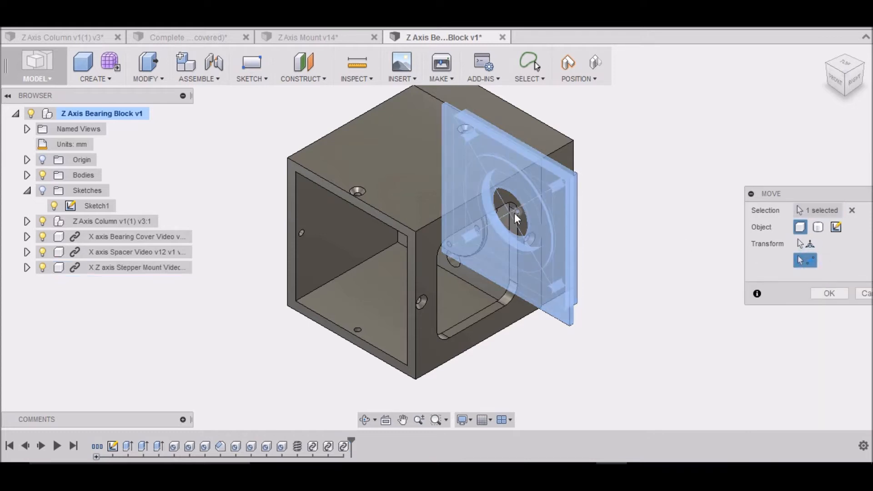
scroll(510, 213, "down", 5)
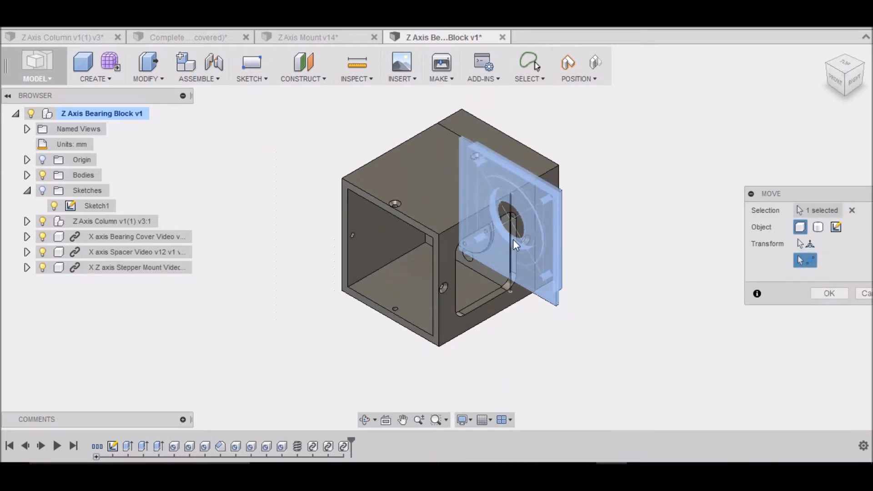
left_click(834, 81)
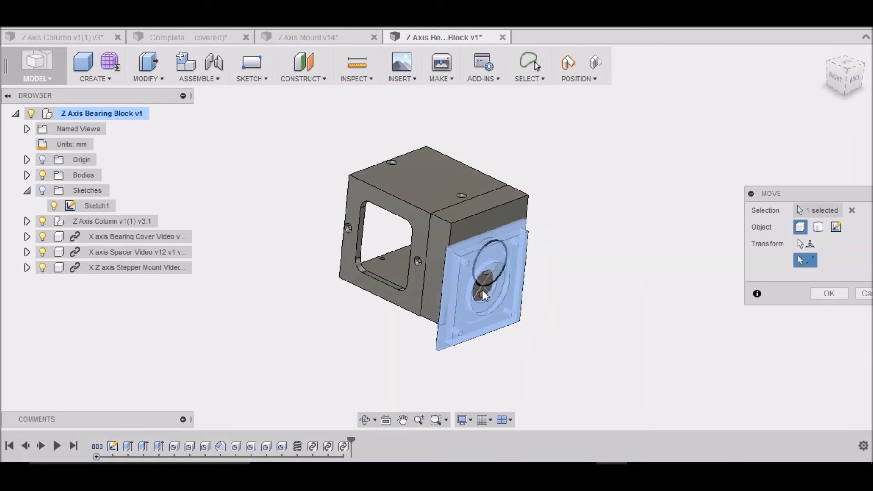
scroll(482, 290, "up", 6)
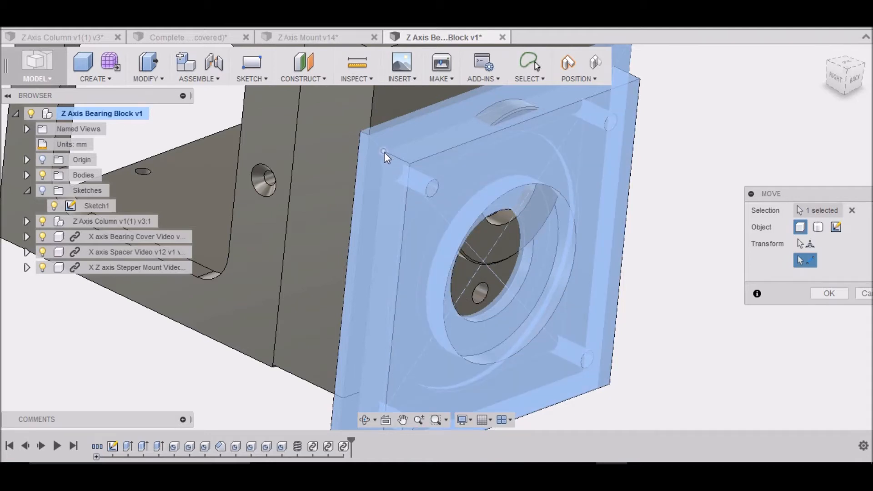
scroll(528, 407, "down", 5)
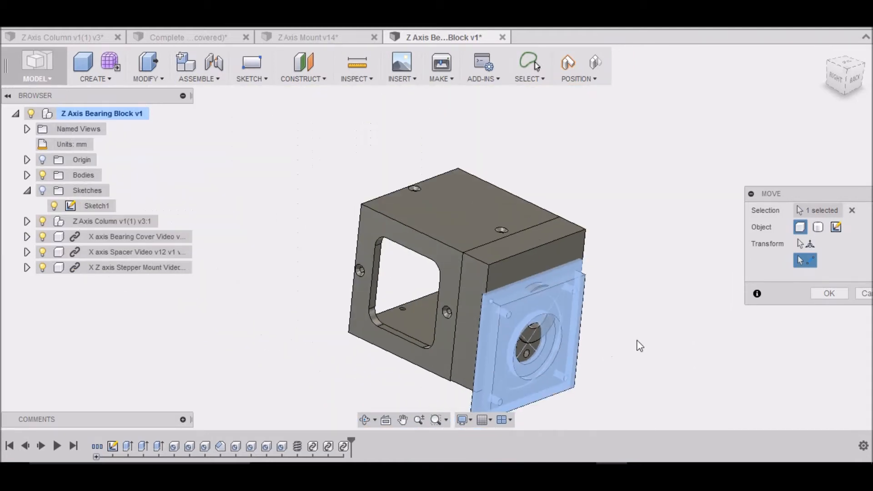
left_click_drag(831, 78, 864, 104)
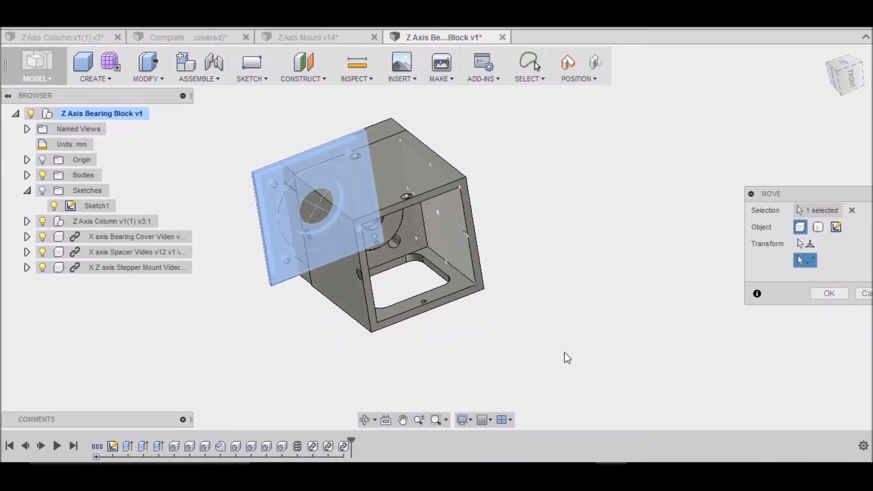
scroll(538, 358, "up", 5)
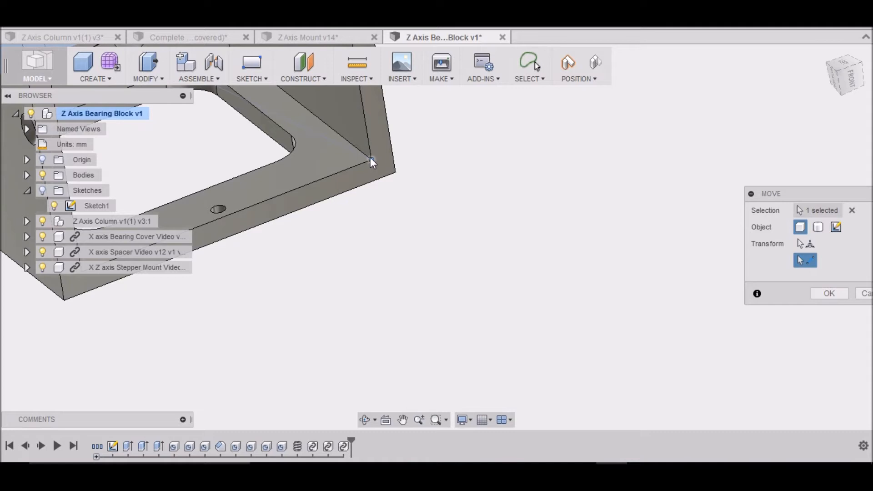
scroll(370, 157, "down", 5)
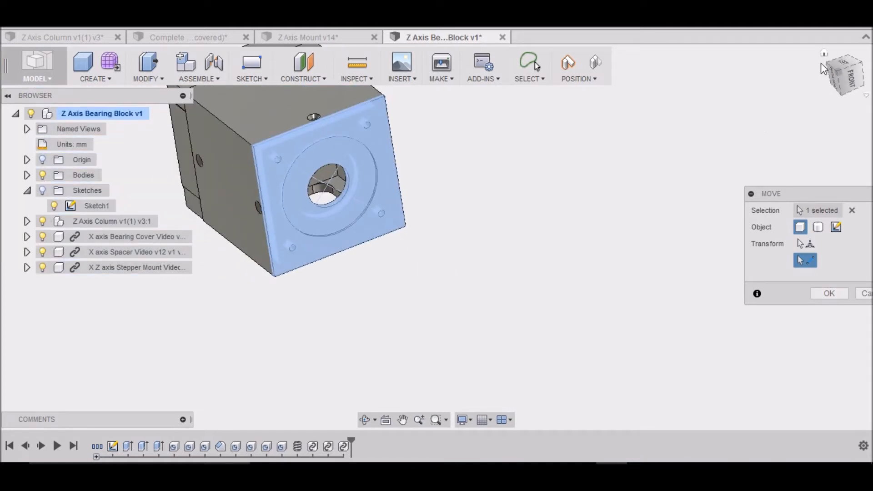
left_click(835, 82)
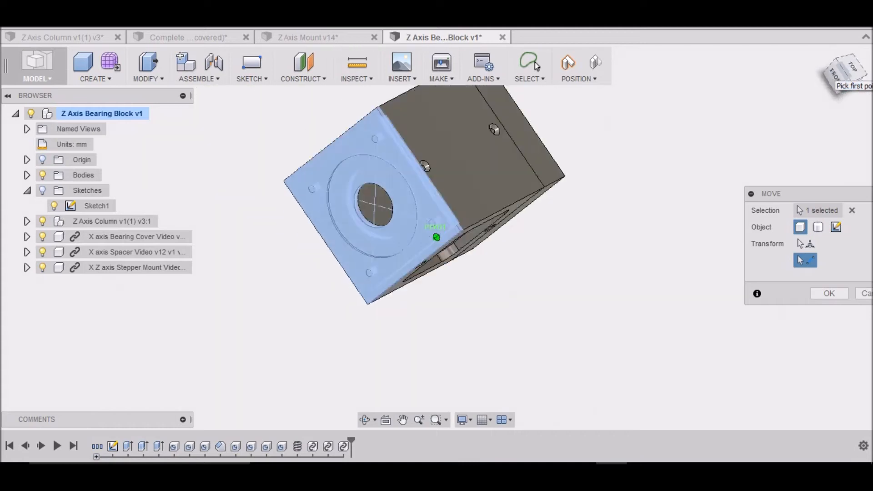
mouse_move(839, 77)
left_mouse_down()
mouse_move(847, 61)
mouse_move(849, 74)
left_mouse_up()
left_click(823, 54)
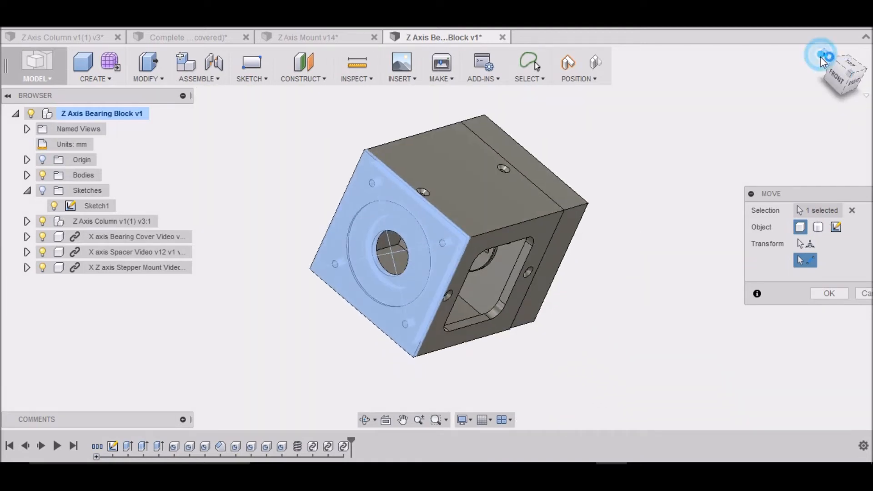
mouse_move(840, 87)
left_mouse_down()
mouse_move(760, 51)
mouse_move(840, 76)
left_mouse_up()
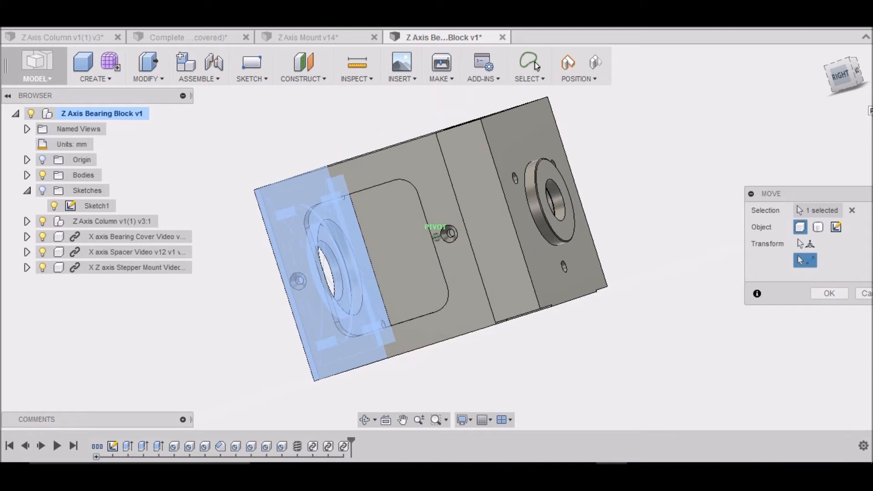
left_click(833, 293)
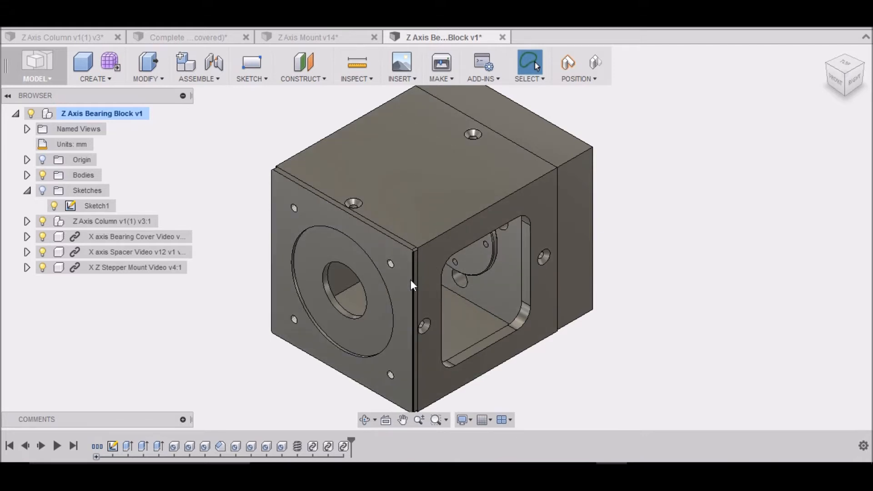
Step: Temporarily hide the X axis spacer to examine the bearing block and stepper mount, and show it again
scroll(554, 277, "up", 3)
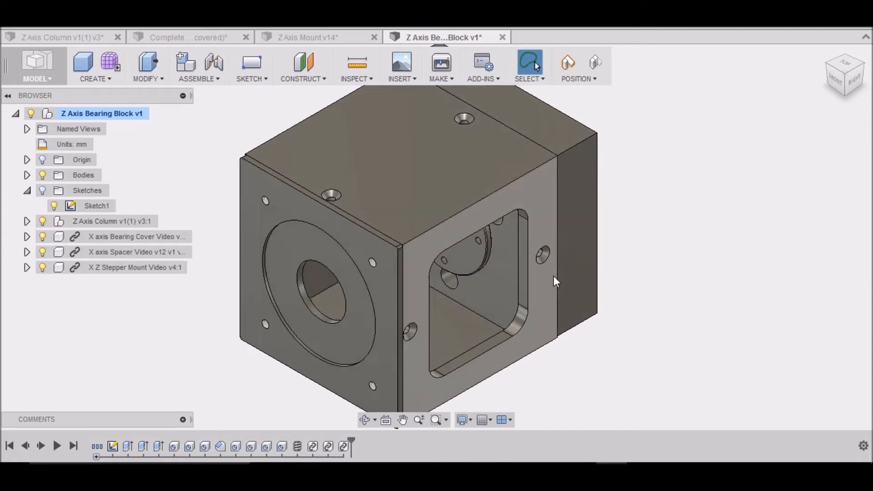
scroll(554, 279, "down", 3)
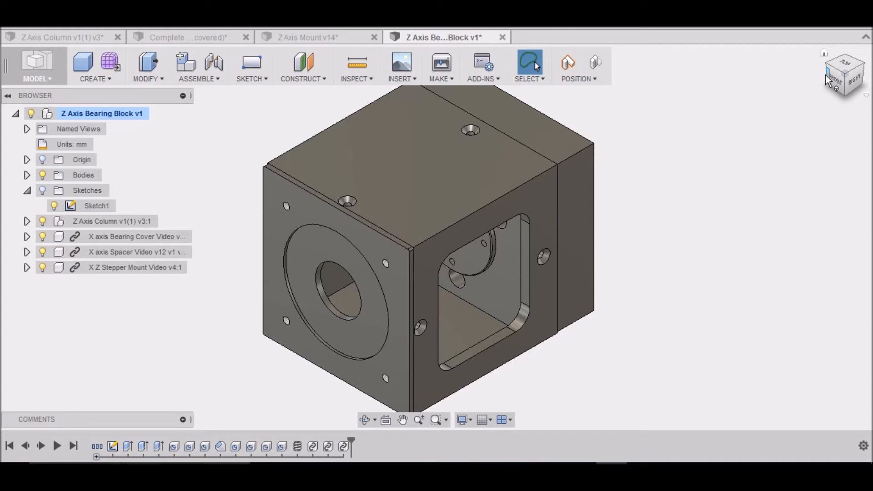
left_click(59, 252)
left_click(42, 252)
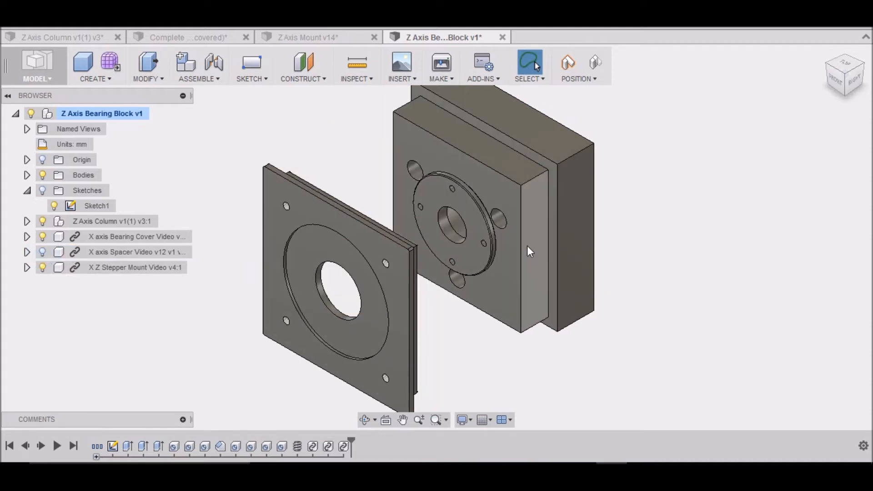
left_click(42, 252)
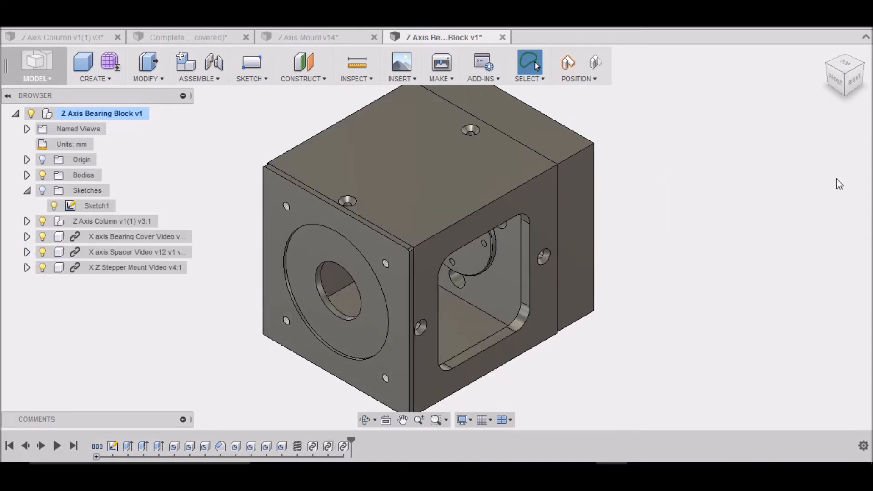
Step: Examine the countersunk screw holes on the spacer's right side and how they line up with the bearing block and stepper mount
left_click(854, 85)
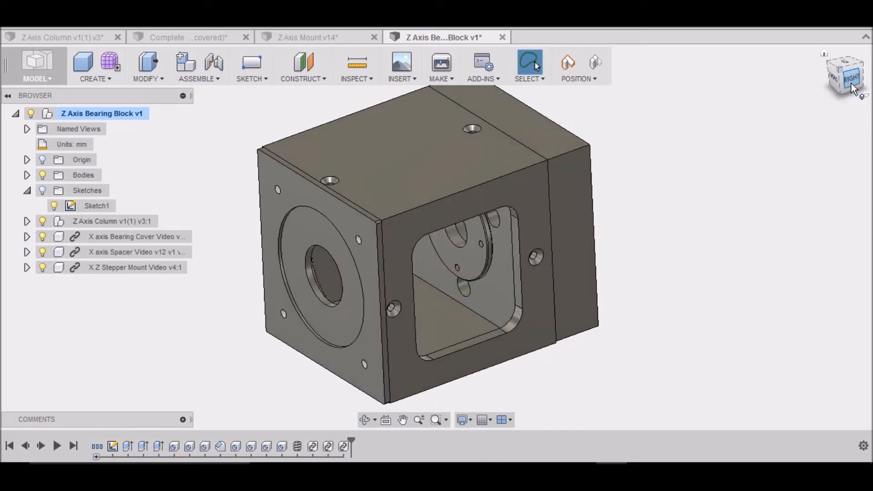
scroll(314, 234, "up", 5)
scroll(314, 235, "up", 3)
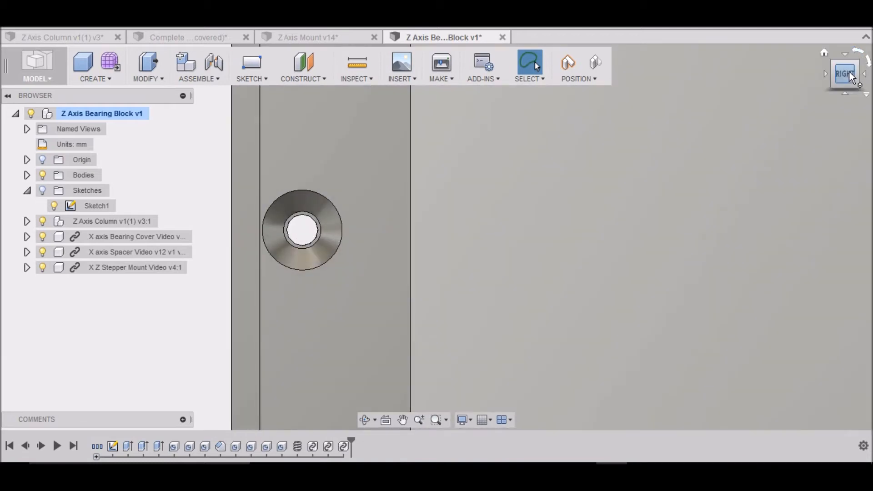
left_click_drag(852, 77, 848, 86)
left_click(849, 80)
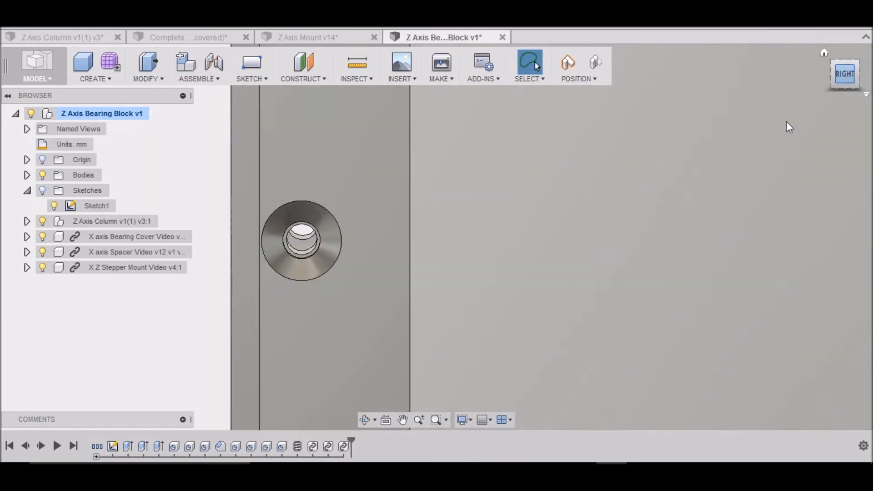
scroll(674, 185, "down", 5)
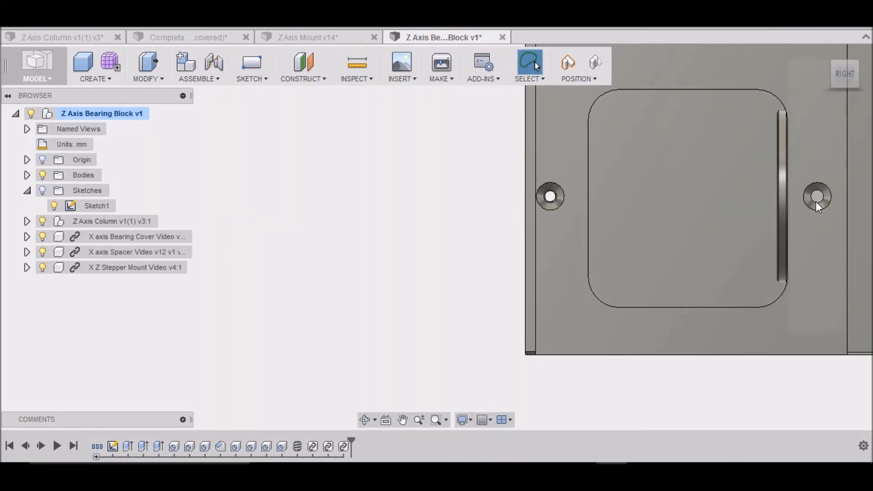
left_click(841, 79)
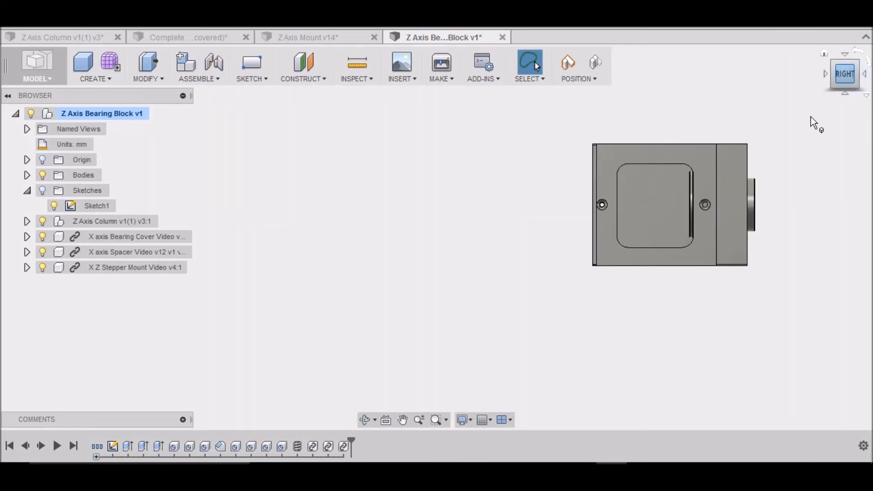
scroll(798, 179, "down", 3)
scroll(789, 191, "up", 3)
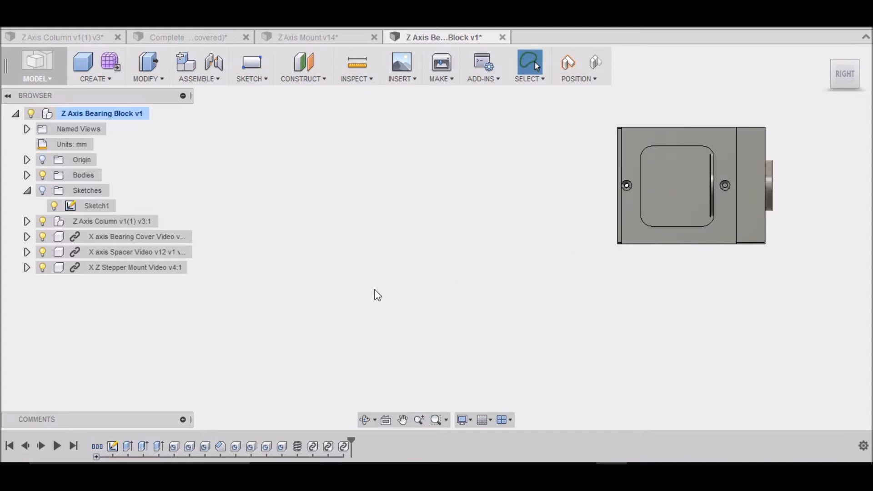
scroll(376, 294, "down", 5)
scroll(517, 246, "up", 6)
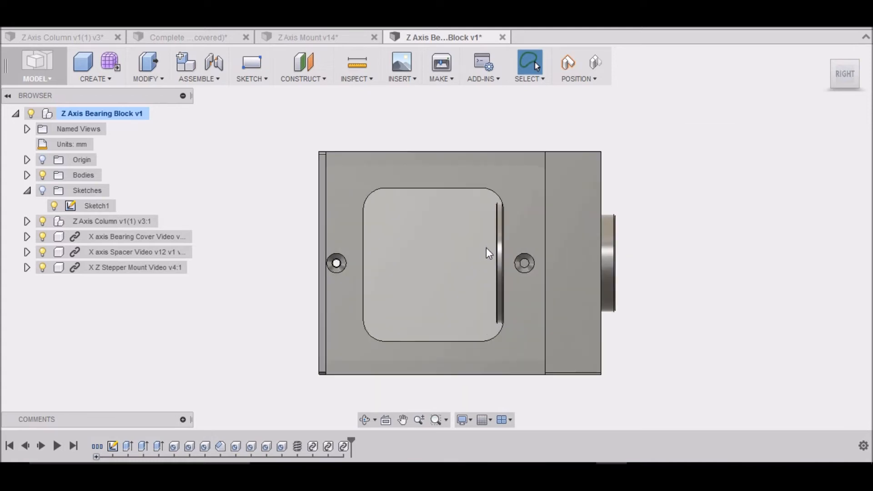
Step: Hide the stepper mount and the X axis spacer so the bearing block's side faces are exposed
left_click(43, 268)
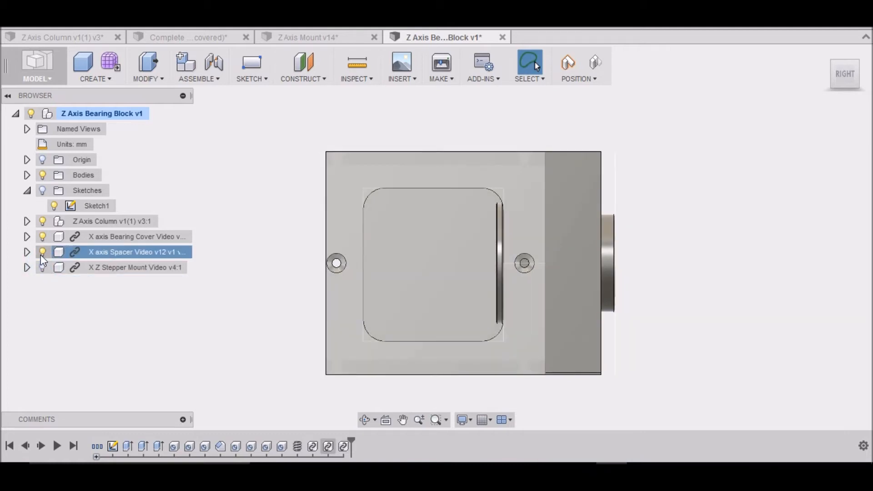
left_click(42, 255)
left_click(42, 256)
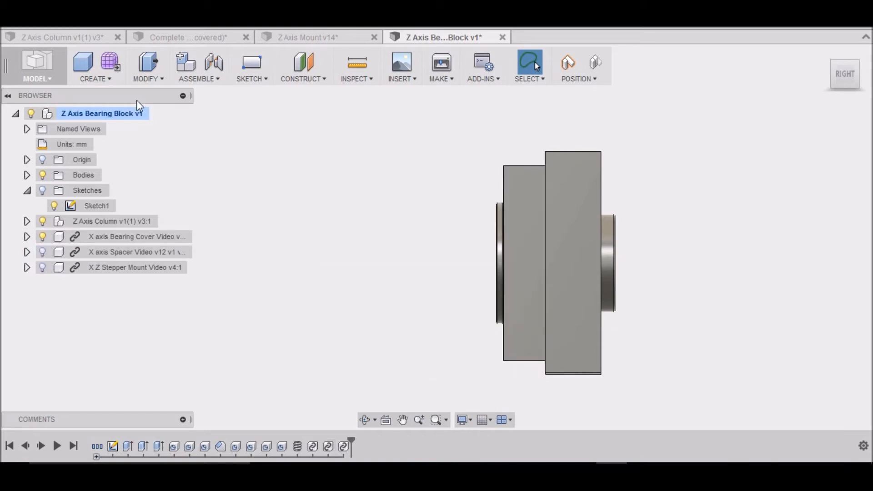
Step: Start a new hole feature and capture the moved components' current positions
left_click(109, 81)
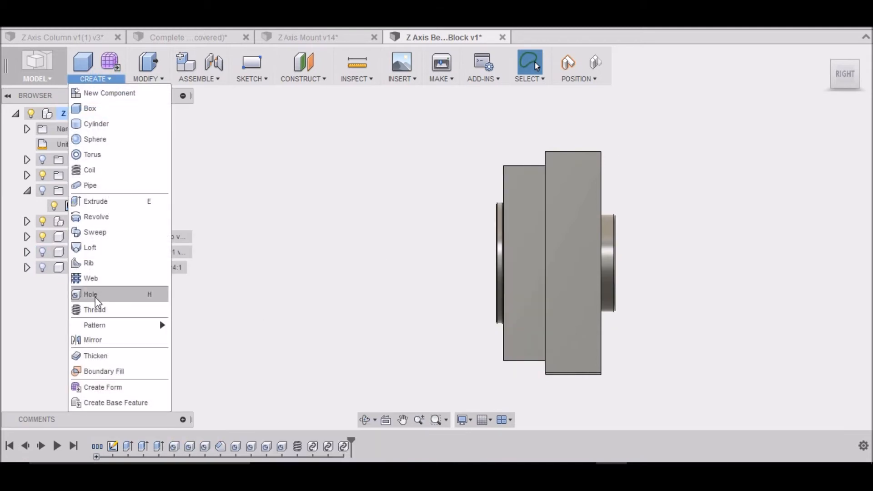
left_click(96, 296)
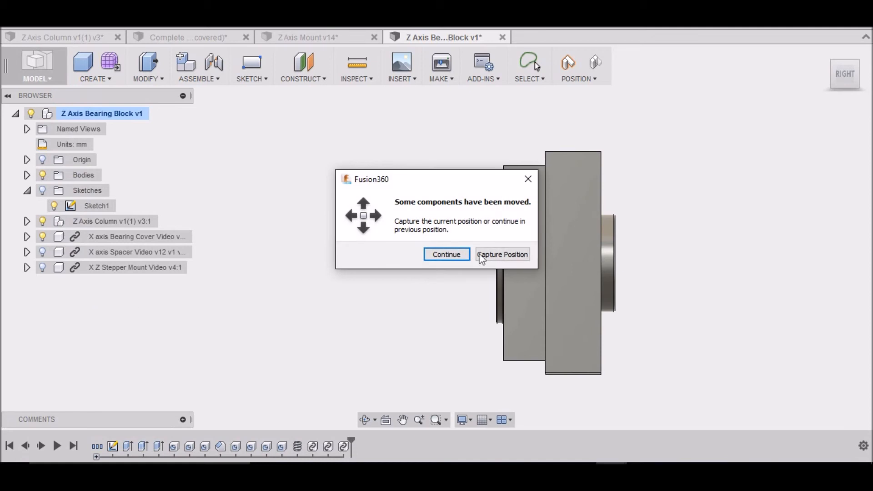
left_click(495, 255)
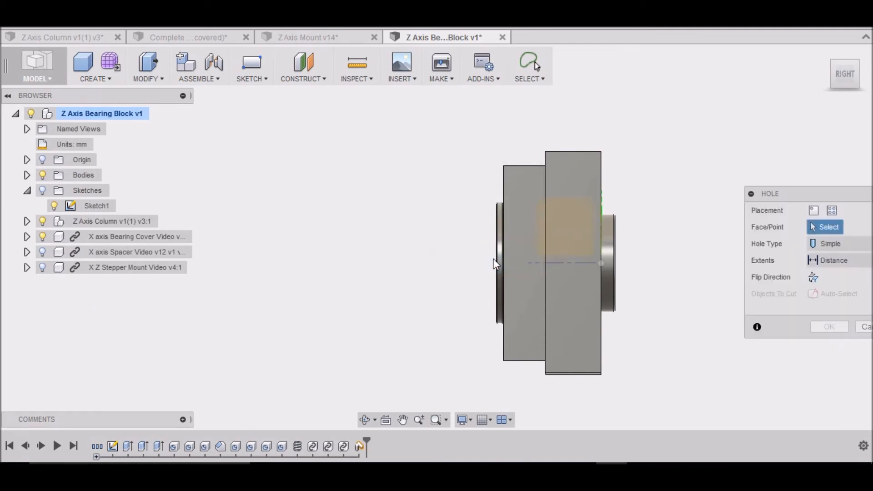
Step: Cut a simple hole, 4 mm in diameter and 15 mm deep, at the centre of the bearing block's stepped right side face
left_click(527, 272)
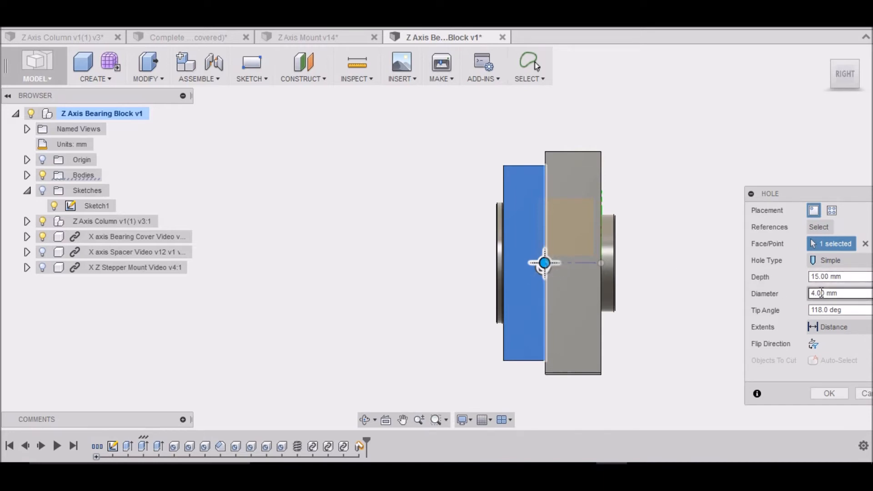
scroll(604, 244, "up", 10)
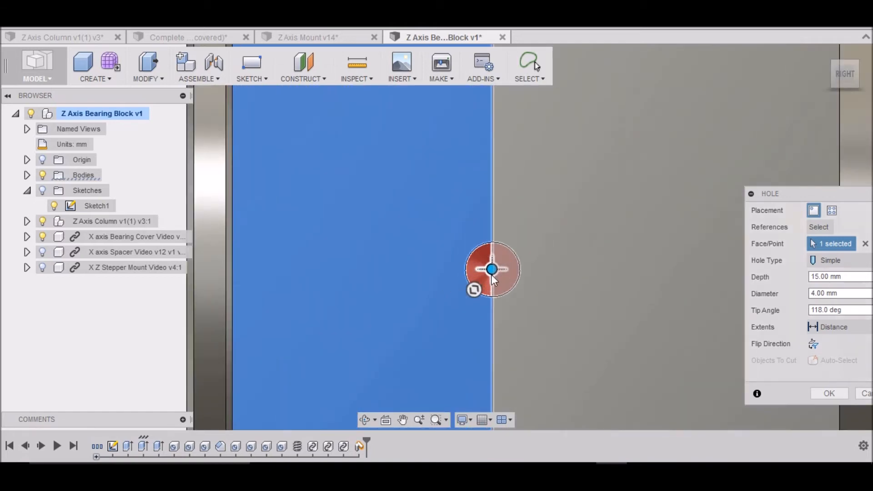
left_click_drag(493, 271, 370, 264)
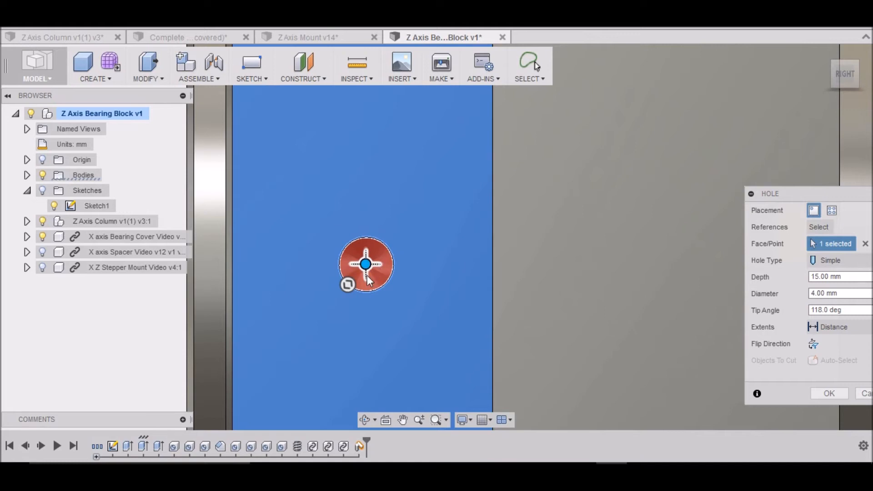
scroll(367, 274, "down", 4)
scroll(367, 275, "up", 4)
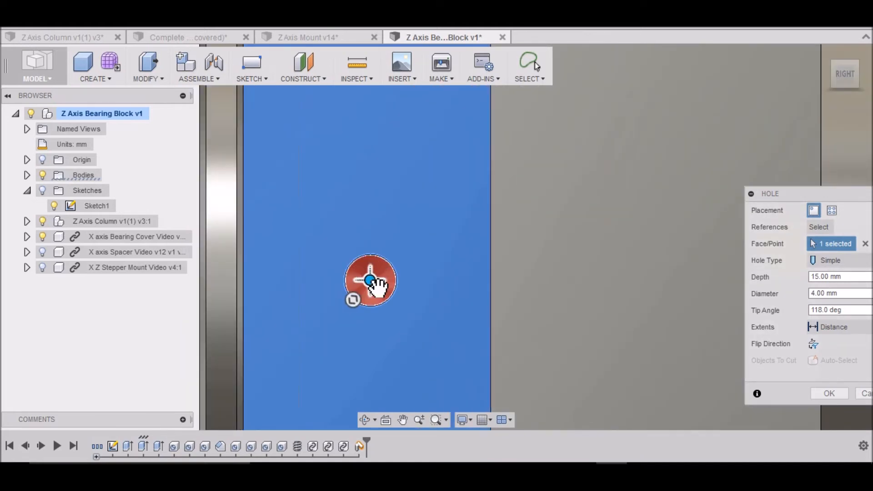
scroll(370, 281, "up", 2)
left_click_drag(370, 275, 369, 294)
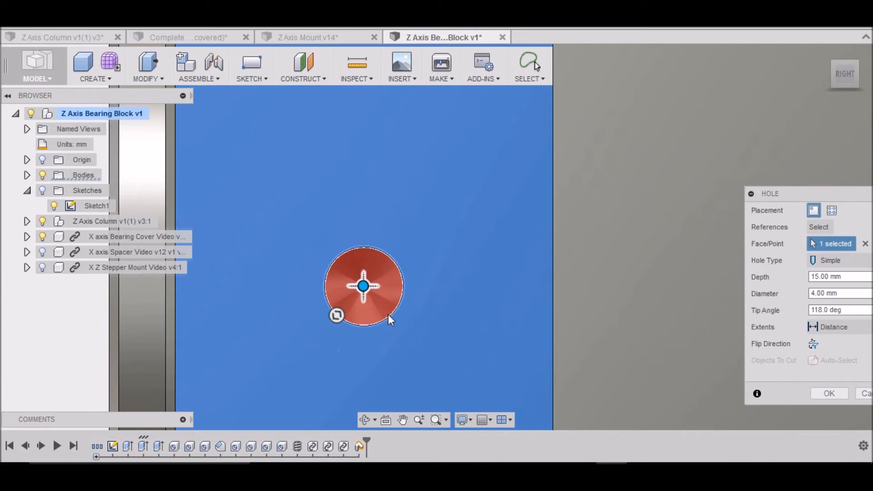
left_click(829, 393)
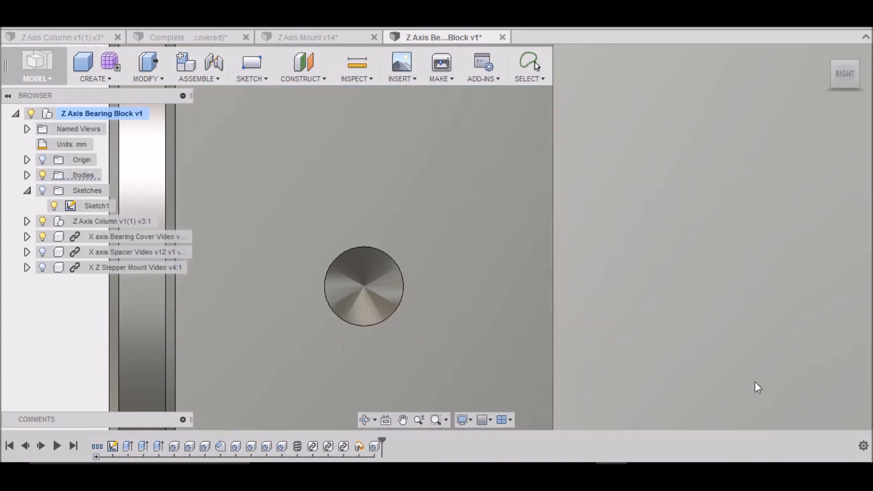
Step: Cut a matching simple hole, 4 mm in diameter and 15 mm deep, at the centre of the block's stepped top face
scroll(418, 279, "down", 5)
scroll(586, 212, "down", 3)
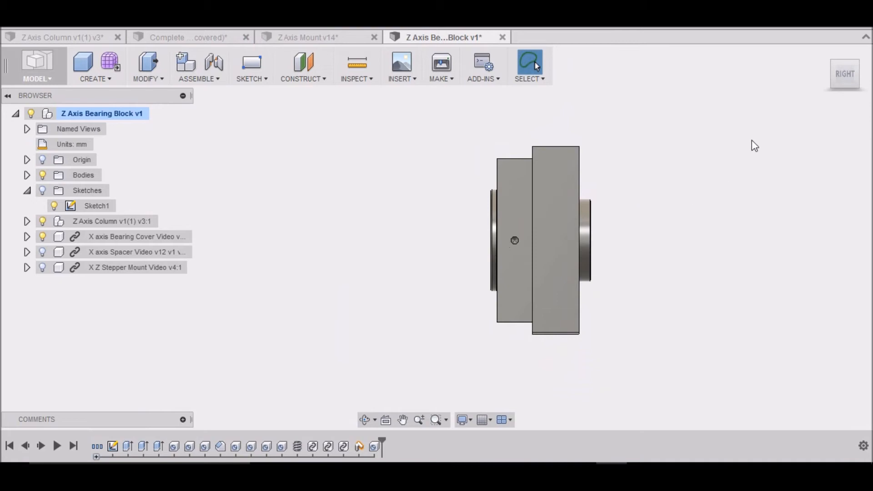
left_click(846, 55)
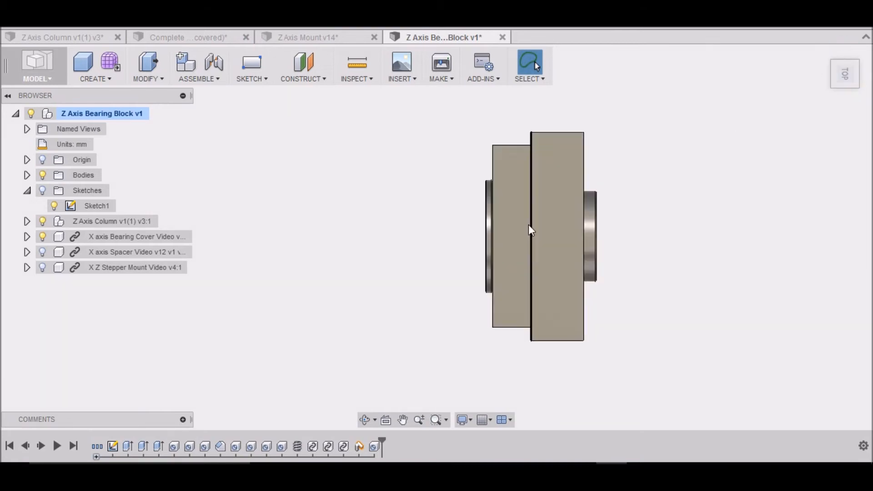
scroll(537, 226, "up", 3)
right_click(502, 240)
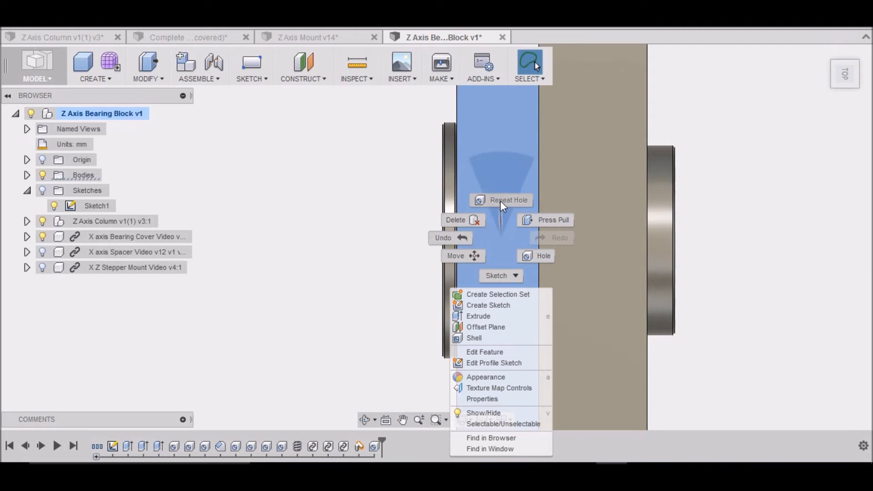
left_click(500, 200)
left_click(501, 237)
scroll(503, 239, "up", 3)
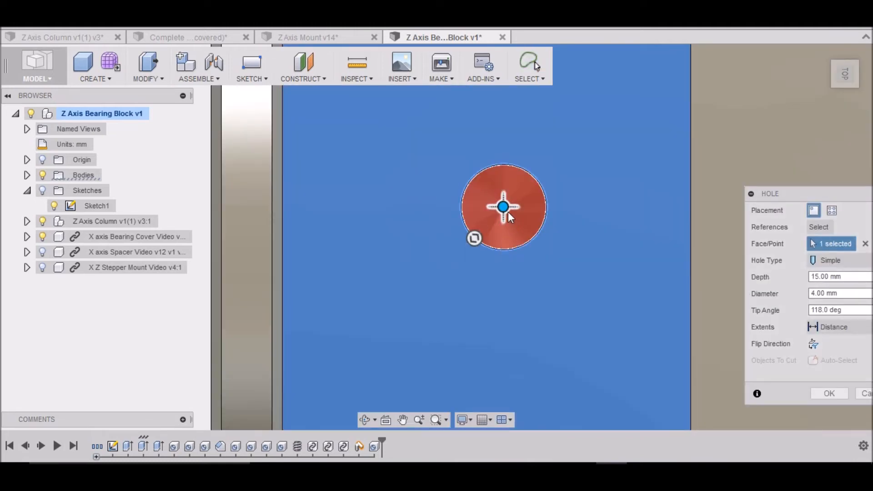
left_click_drag(505, 205, 491, 226)
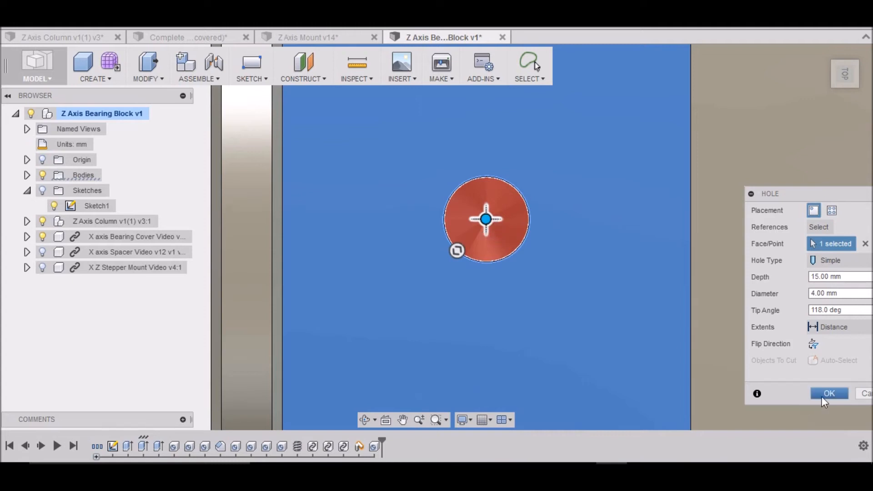
left_click(823, 394)
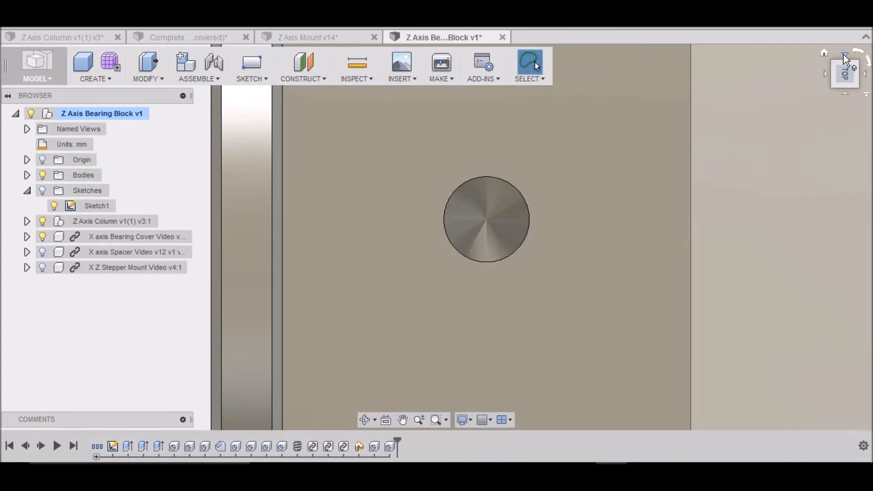
Step: Cut a third simple hole, 4 mm in diameter and 15 mm deep, at the centre of the block's stepped left side face
left_click(844, 53)
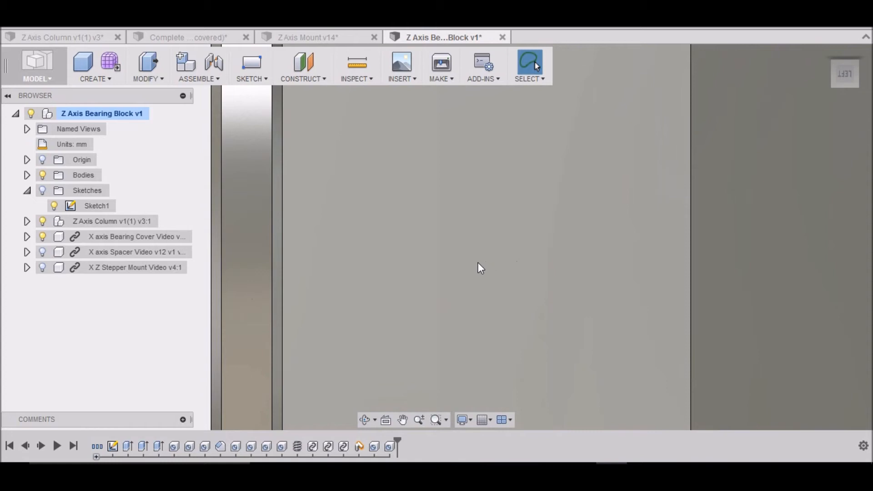
right_click(478, 263)
left_click(475, 228)
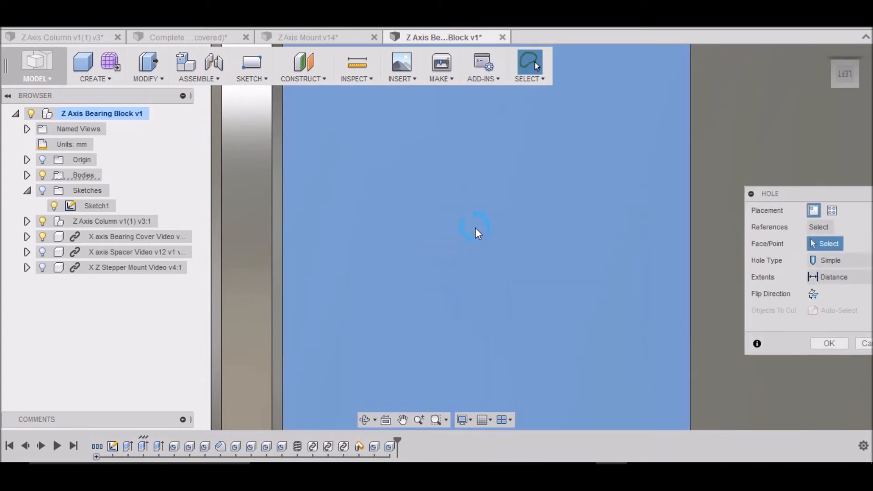
left_click_drag(478, 263, 491, 207)
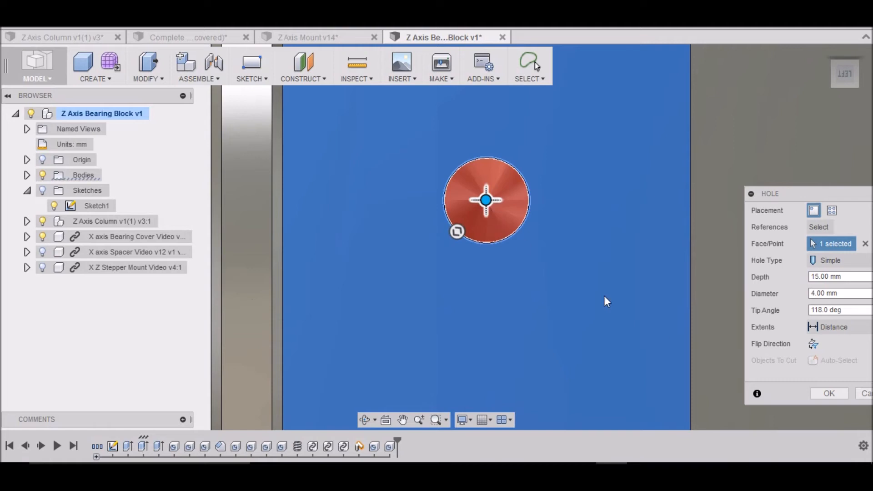
left_click(828, 393)
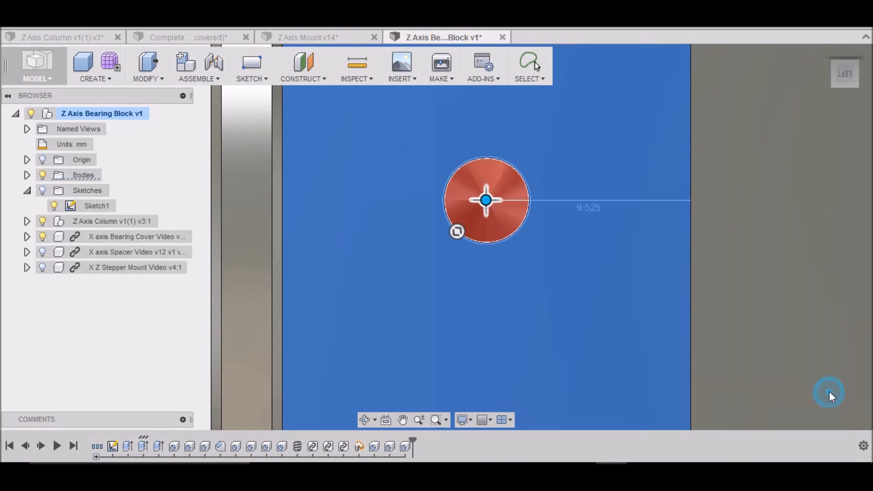
Step: Cut the fourth simple hole, 4 mm in diameter and 15 mm deep, at the centre of the block's stepped bottom face
left_click(844, 54)
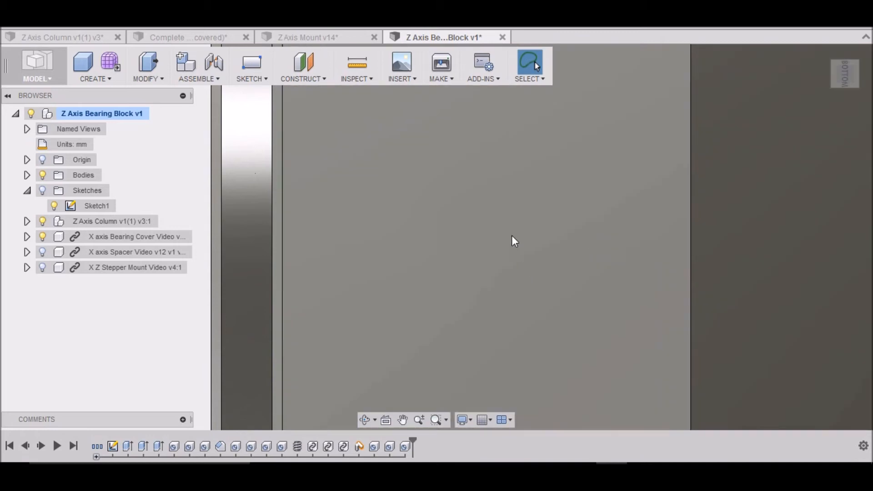
left_click(495, 228)
right_click(495, 228)
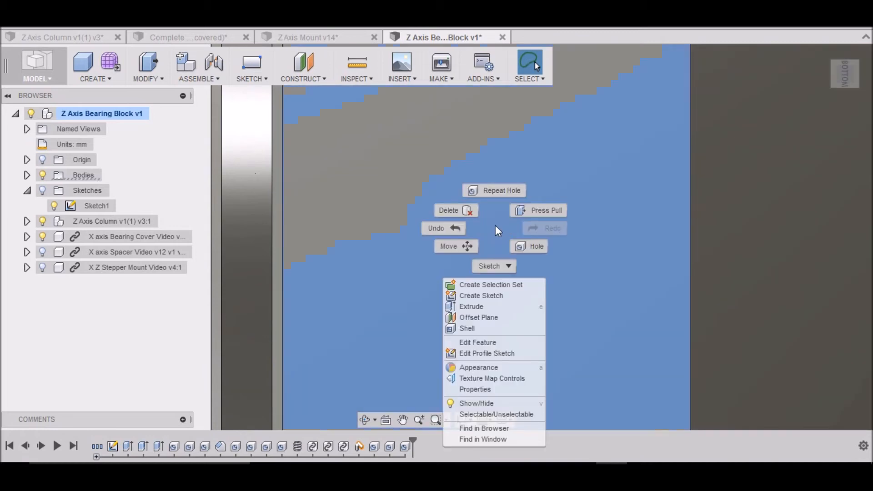
left_click(495, 192)
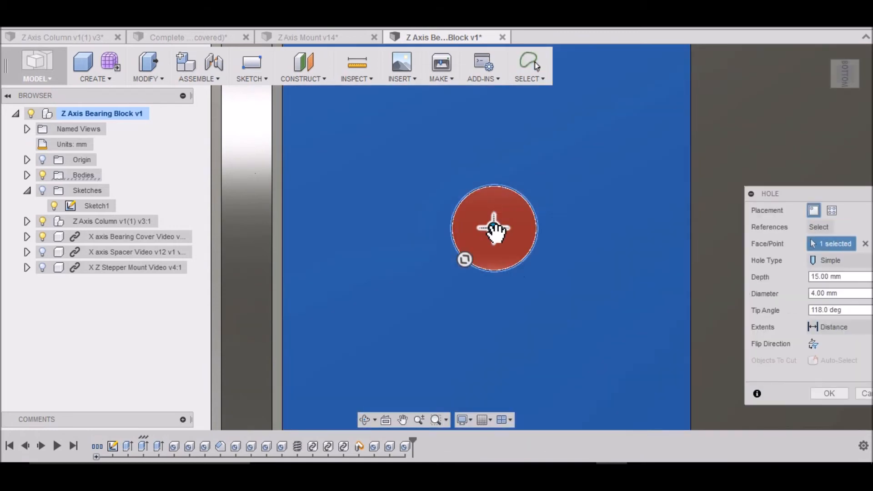
left_click_drag(494, 228, 486, 255)
left_click_drag(458, 283, 491, 269)
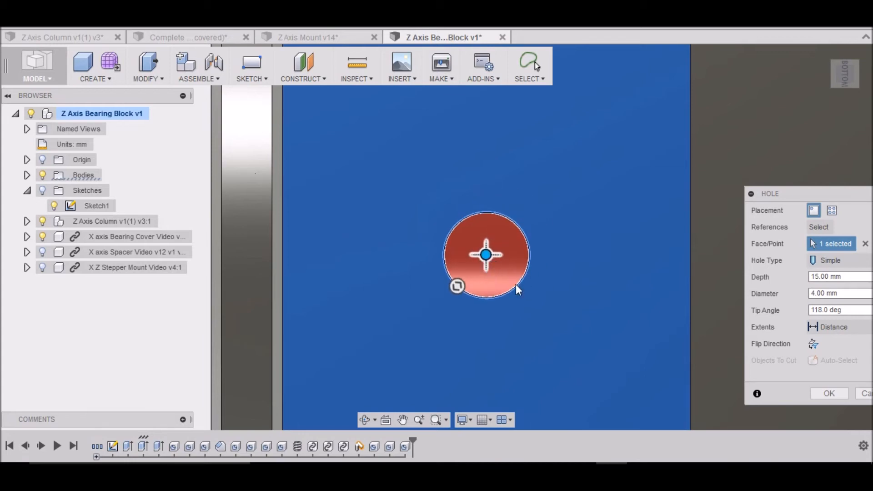
left_click(843, 394)
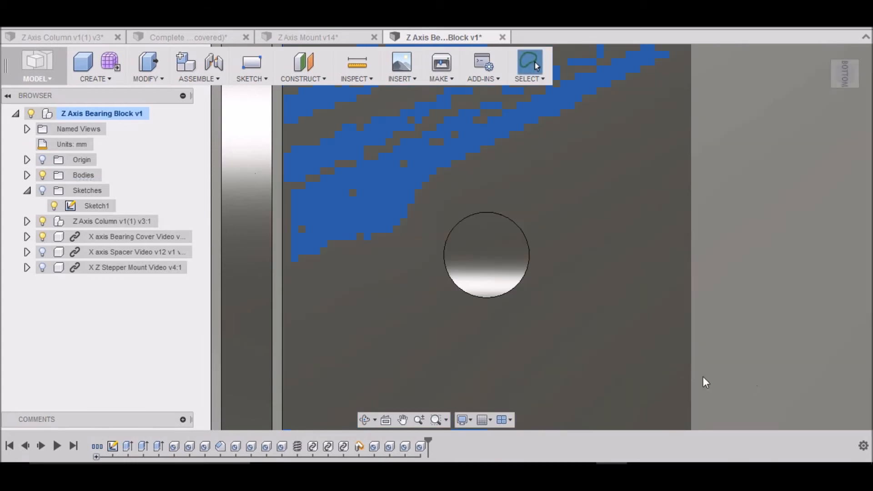
Step: Start a full-length, right-hand ISO Metric M4x0.5 thread with the hole in the block's bottom face
scroll(536, 341, "down", 10)
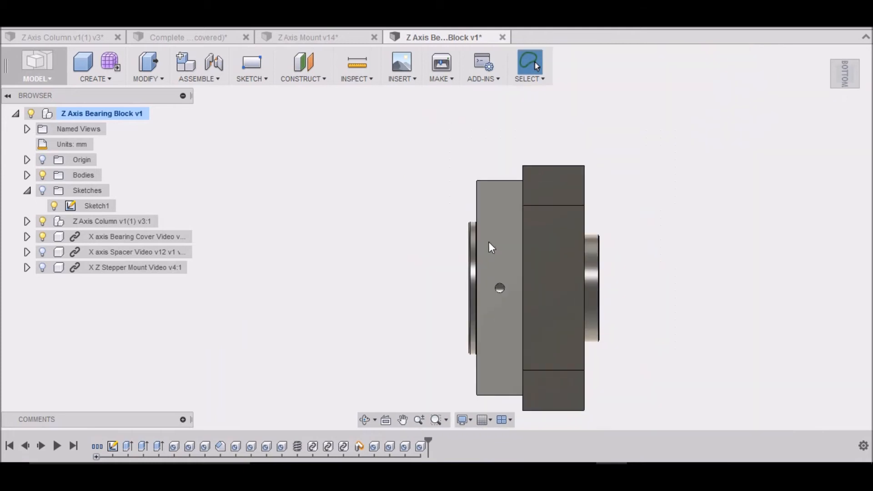
scroll(491, 248, "down", 3)
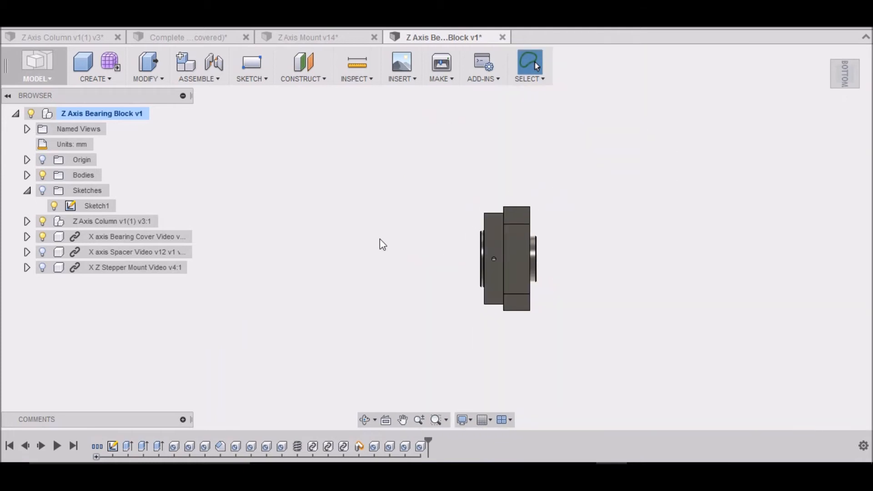
left_click(97, 80)
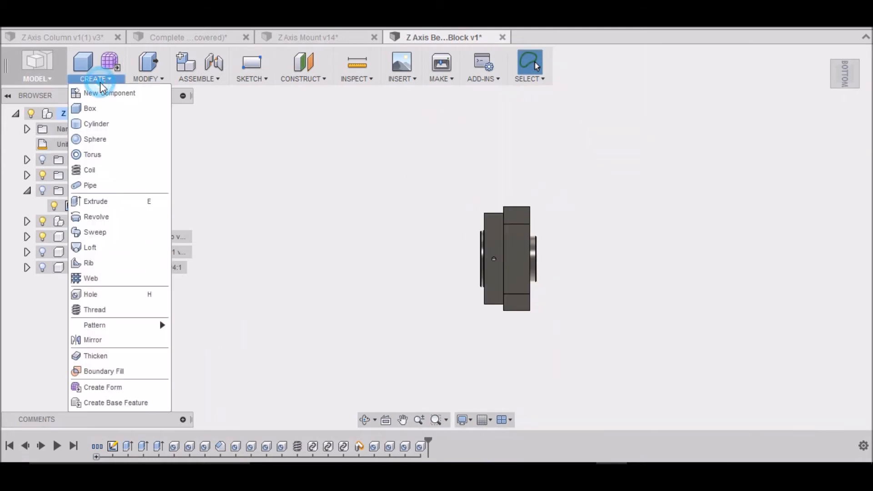
left_click(101, 313)
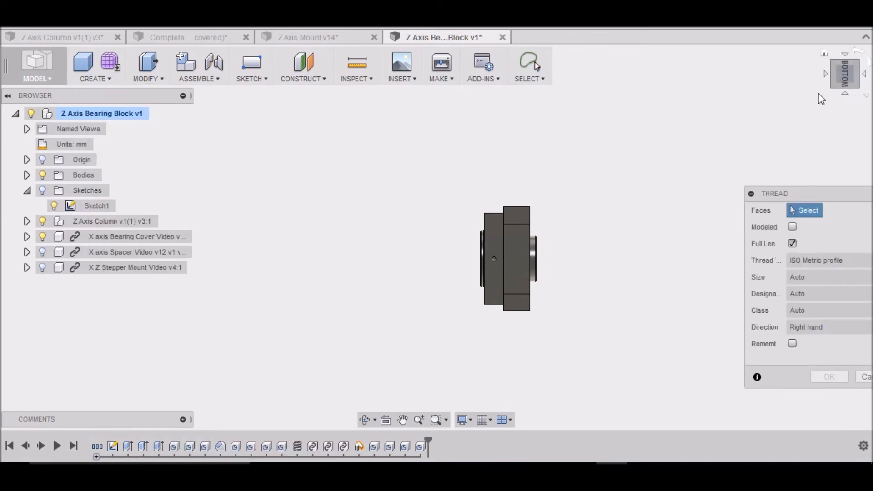
scroll(484, 209, "up", 5)
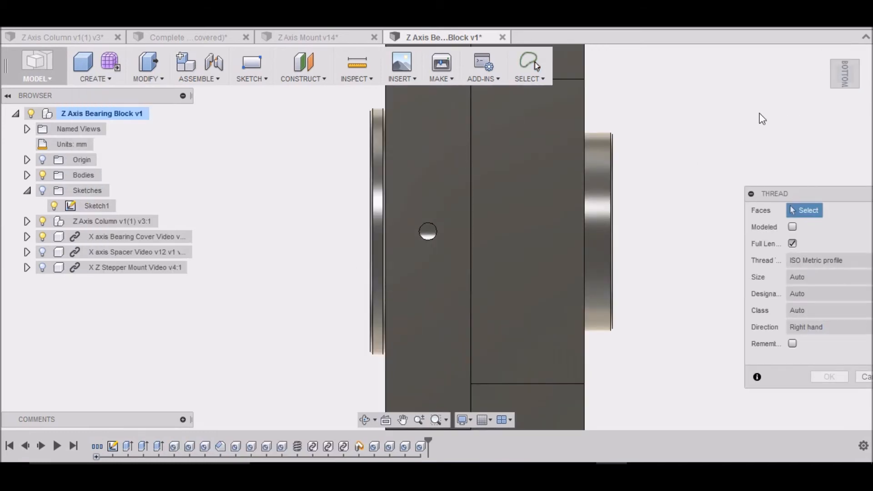
left_click(839, 78)
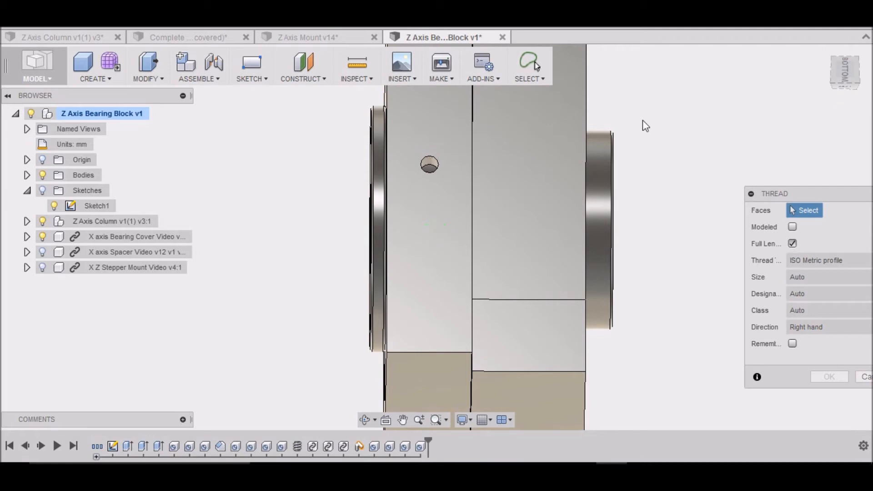
left_click(429, 166)
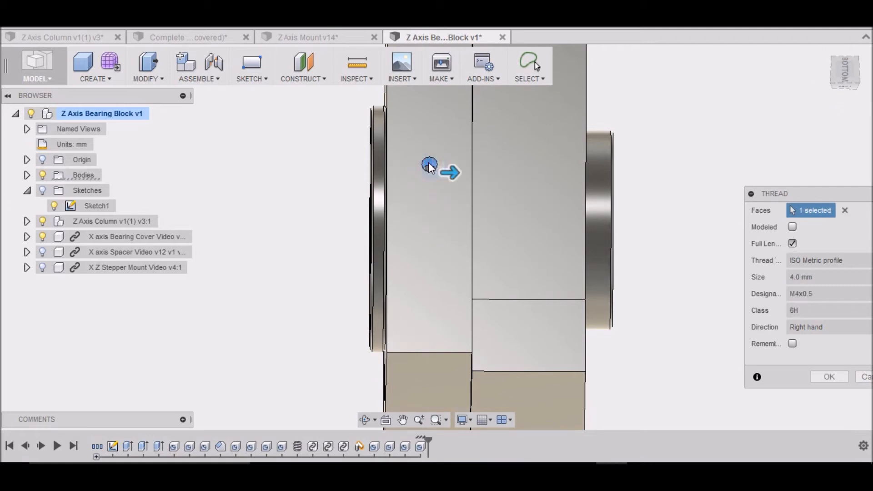
Step: Include the holes in the block's right, top and left faces in the M4x0.5 thread and create it
left_click(843, 59)
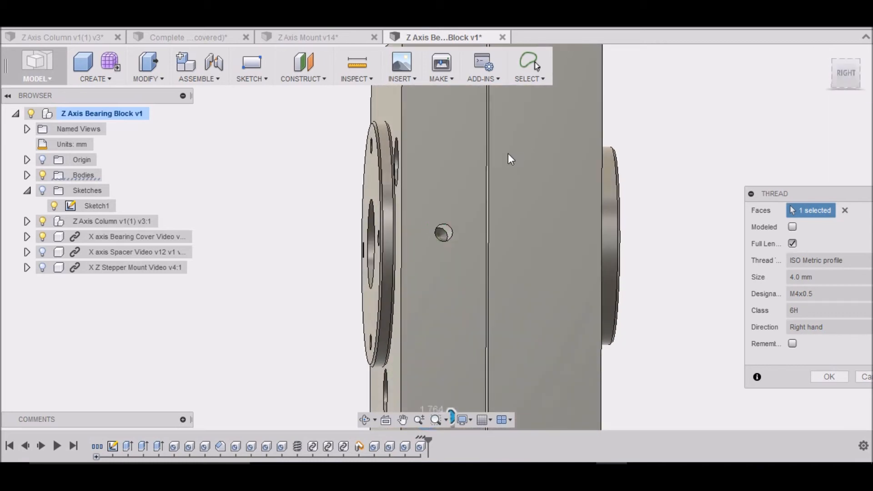
left_click(447, 232)
left_click_drag(846, 71, 845, 152)
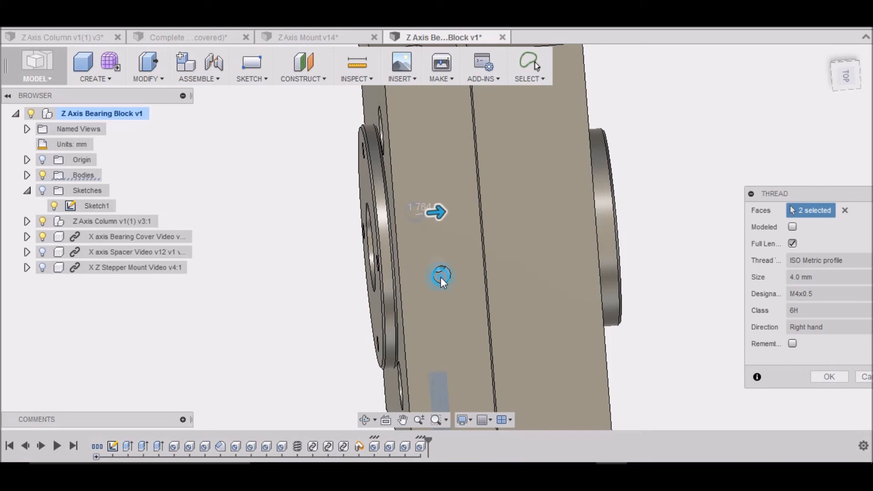
left_click_drag(848, 79, 844, 132)
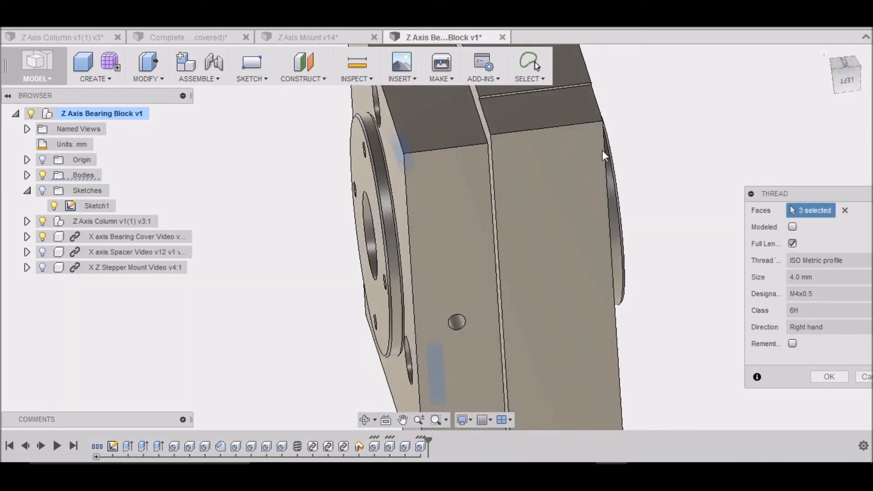
left_click(456, 323)
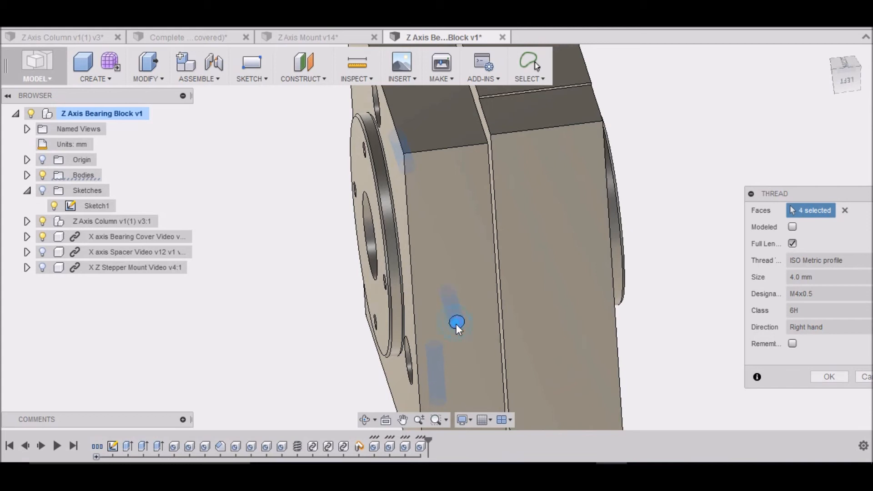
left_click(834, 379)
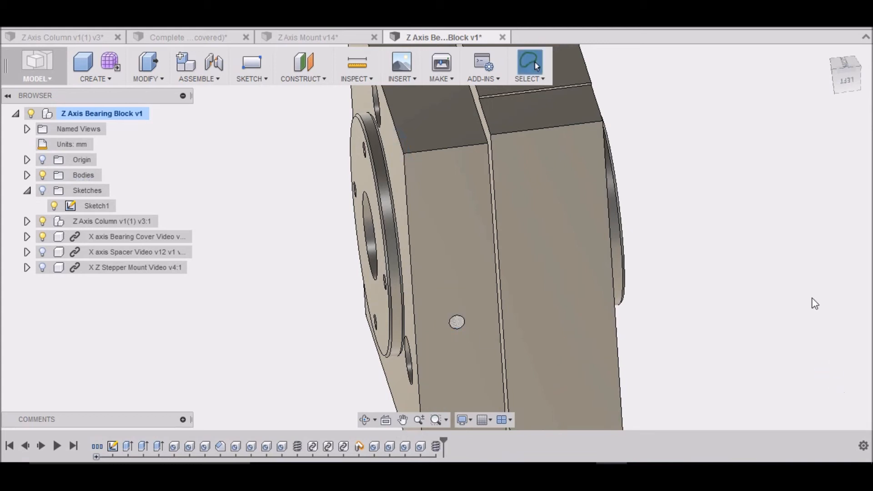
Step: Return to the home view and show the X axis spacer on the bearing block again
left_click(824, 51)
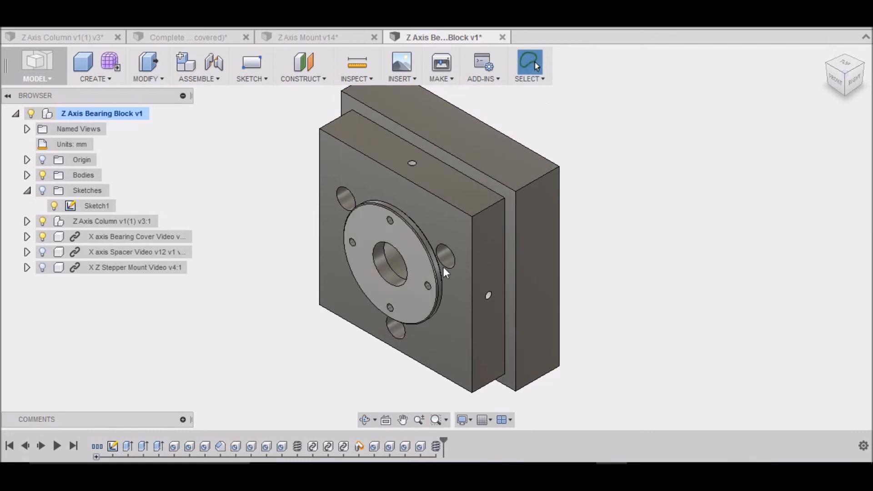
left_click(43, 251)
left_click(43, 251)
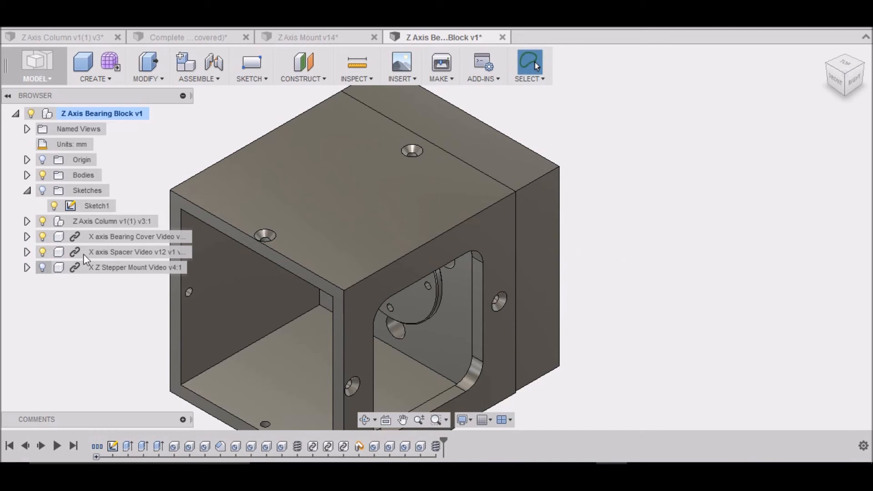
Step: Examine the countersunk, threaded screw holes up close on each of the bearing block's four sides
left_click(853, 84)
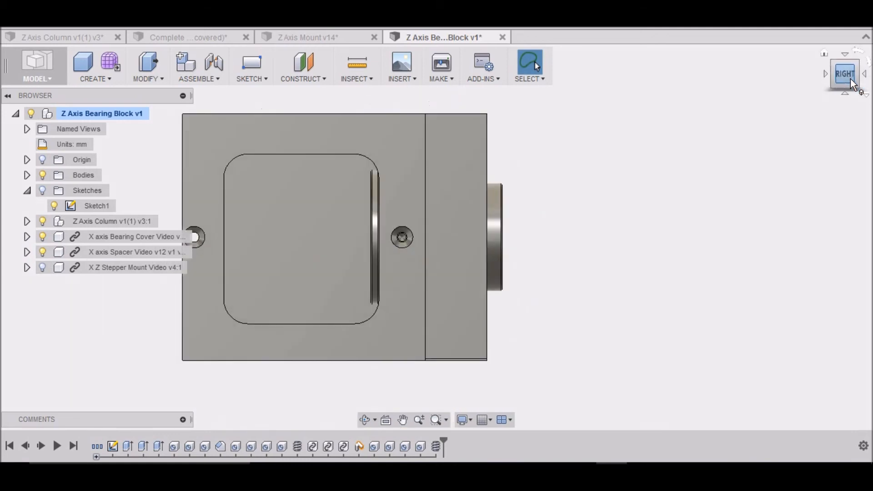
scroll(404, 228, "up", 8)
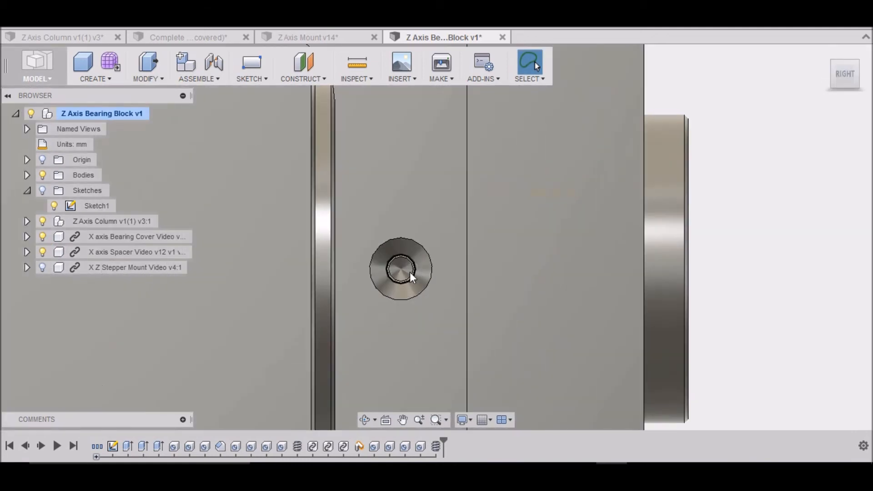
mouse_move(854, 93)
left_click_drag(848, 82, 848, 89)
left_click(849, 76)
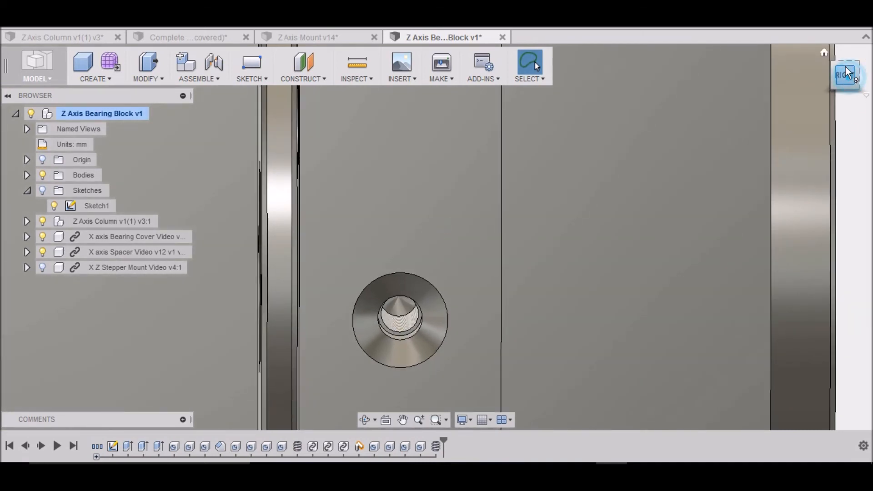
left_click(843, 55)
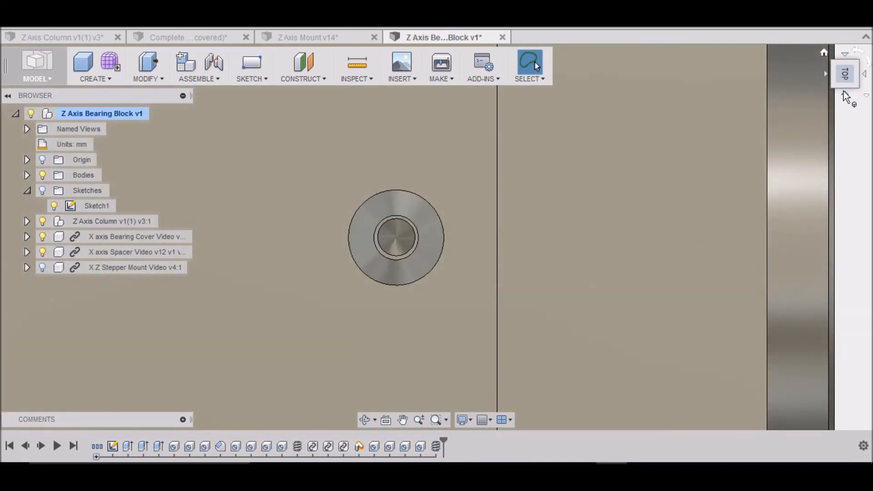
left_click(844, 54)
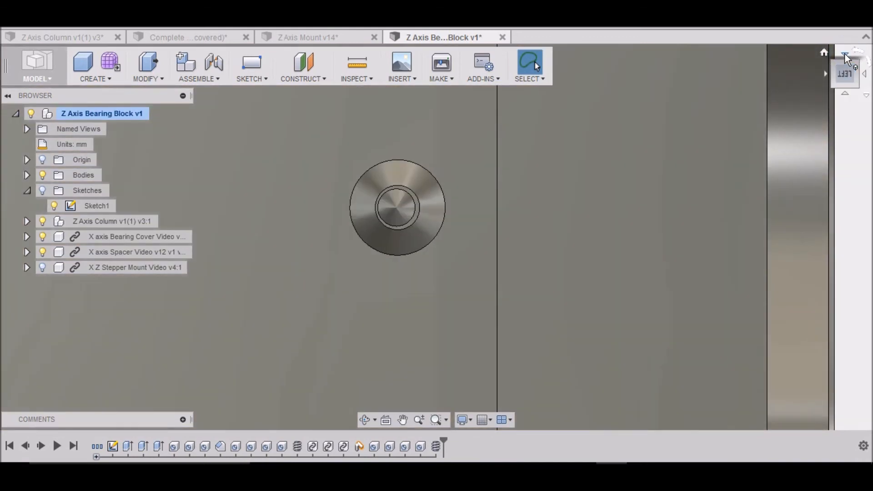
left_click(844, 53)
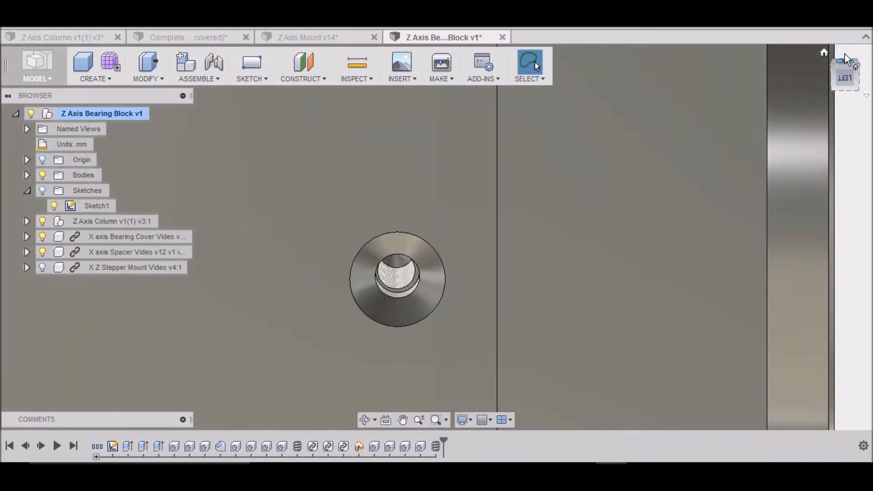
left_click(846, 55)
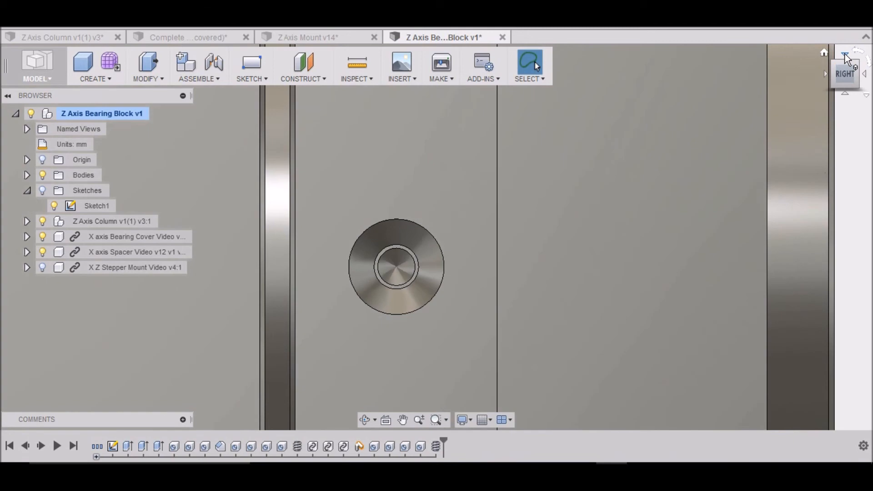
scroll(853, 102, "down", 4)
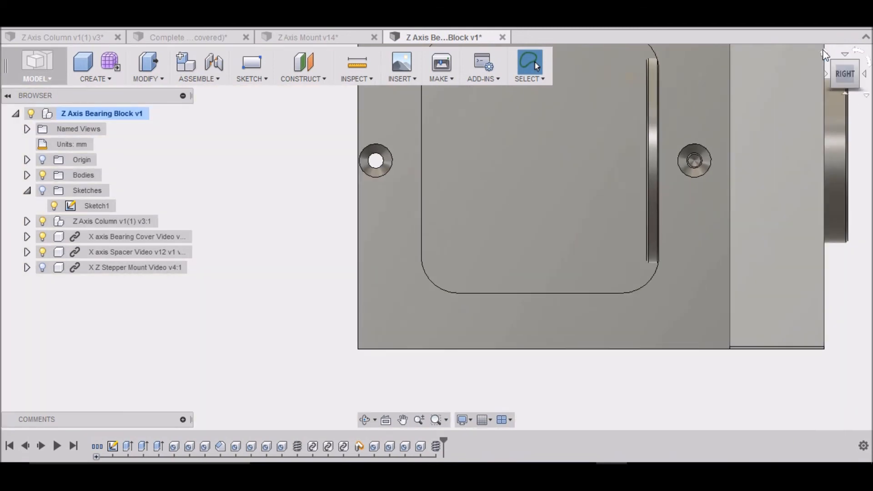
Step: Return to the home view and show the X Z stepper mount on the bearing block again
left_click(823, 52)
left_click(43, 267)
scroll(395, 214, "down", 3)
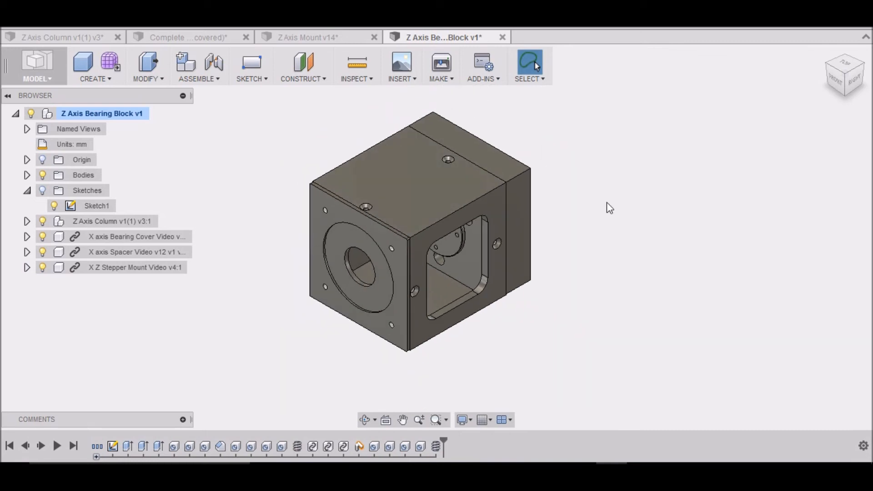
Step: Inspect the stepped joint between the bearing block's underside and the Z axis column up close from below
mouse_move(606, 203)
middle_mouse_down("shift")
mouse_move(589, 127)
mouse_move(645, 102)
mouse_move(671, 107)
mouse_move(666, 137)
mouse_move(591, 102)
mouse_move(532, 122)
mouse_move(504, 102)
mouse_move(489, 120)
mouse_move(495, 154)
mouse_move(605, 122)
mouse_move(667, 138)
middle_mouse_up("shift")
scroll(438, 225, "up", 4)
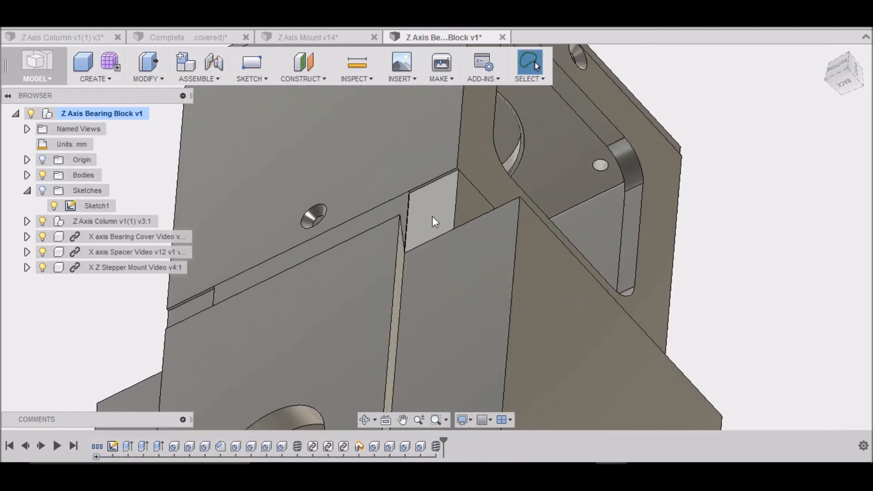
scroll(426, 187, "up", 5)
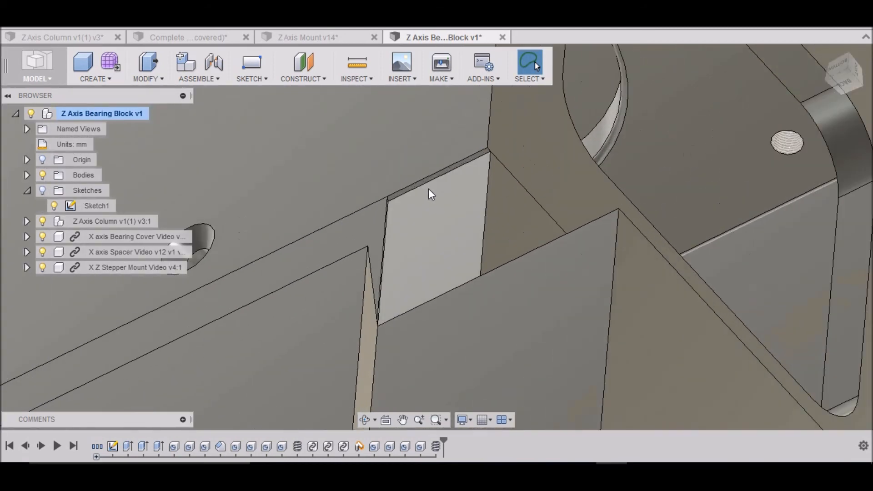
scroll(423, 186, "up", 3)
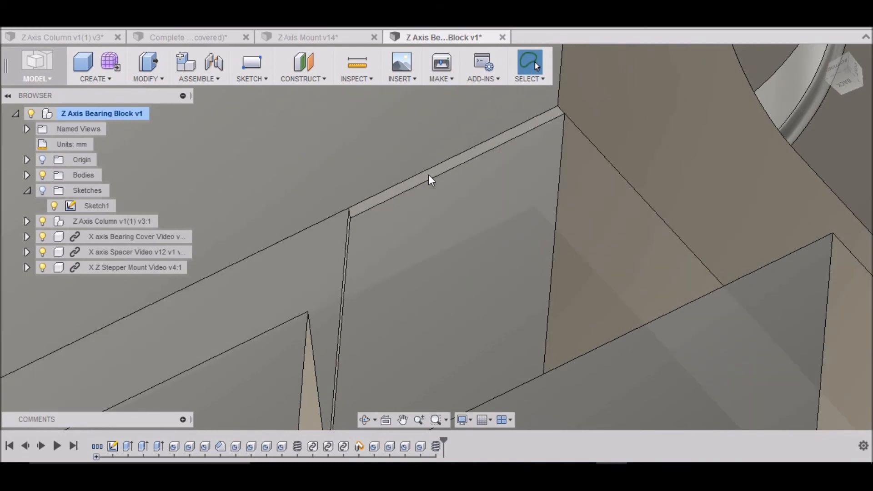
scroll(541, 330, "down", 3)
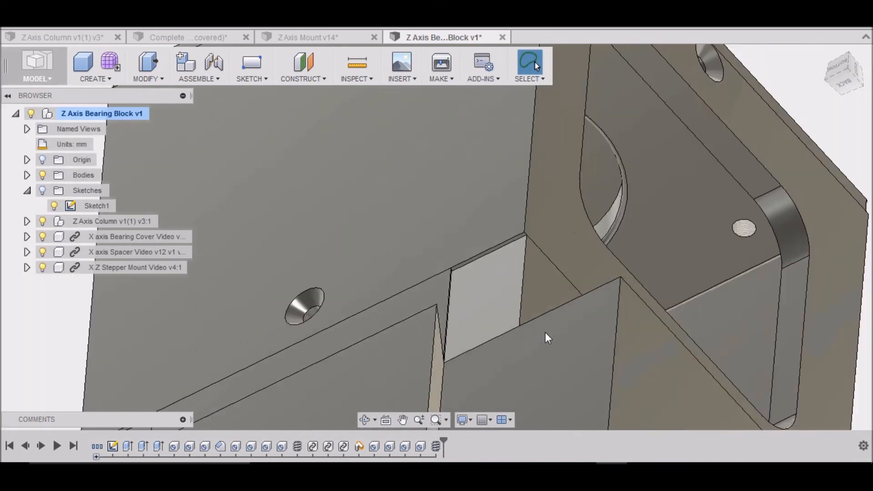
scroll(544, 332, "down", 2)
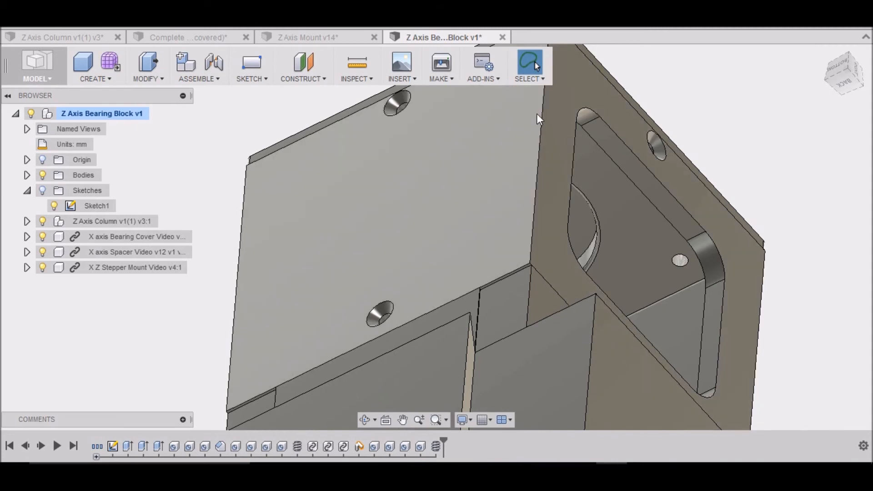
scroll(531, 339, "down", 4)
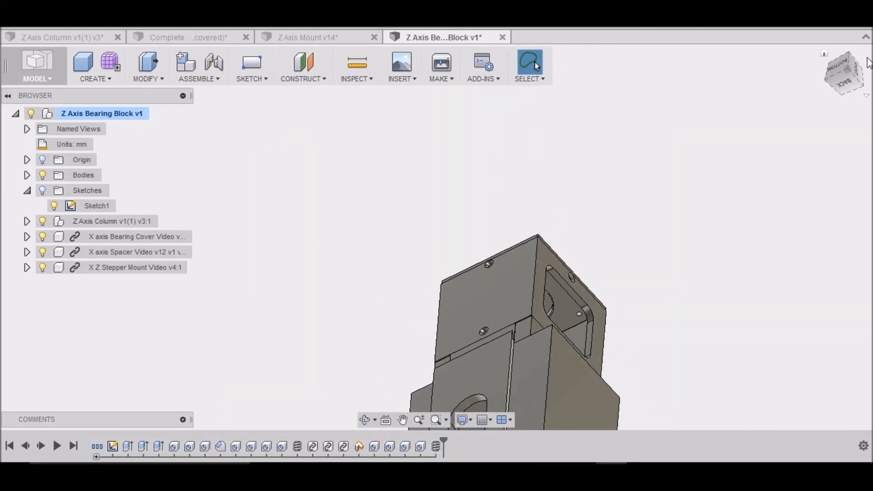
Step: Examine the assembled bearing block, cover, spacer and stepper mount on the column's end from the slotted bottom and right sides
left_click(823, 52)
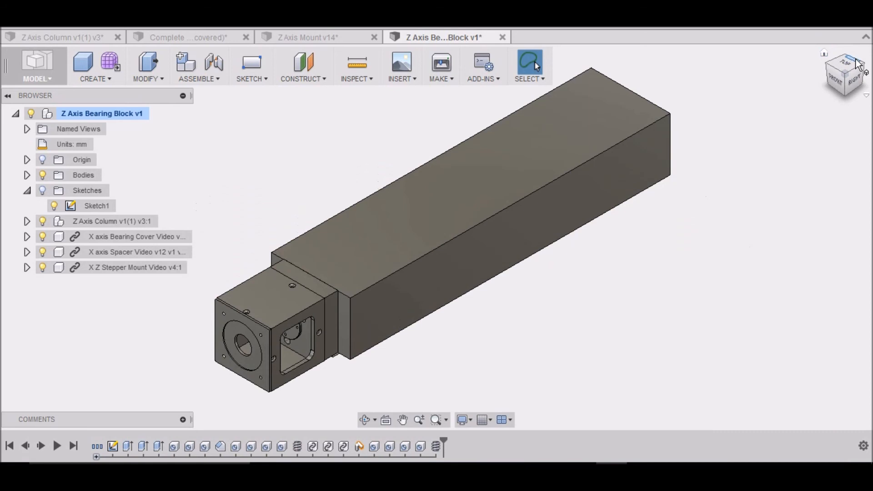
mouse_move(842, 84)
left_mouse_down()
mouse_move(860, 36)
mouse_move(830, 36)
left_mouse_up()
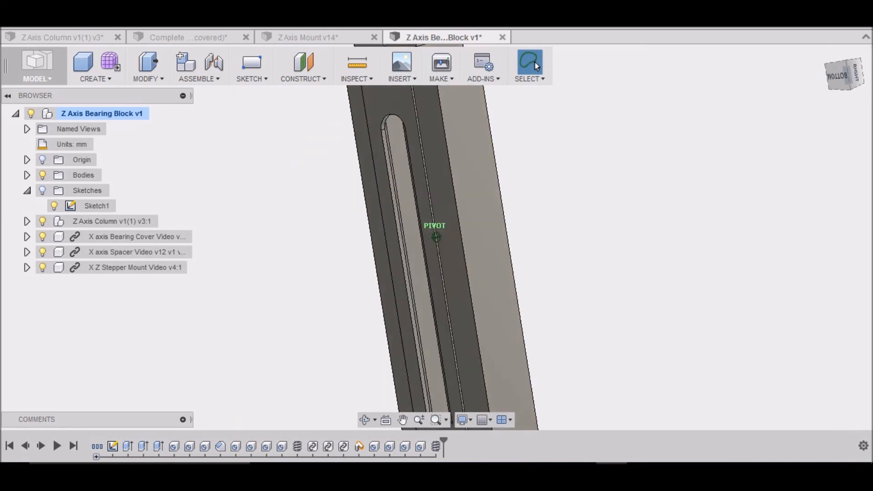
scroll(712, 312, "down", 5)
scroll(841, 53, "up", 1)
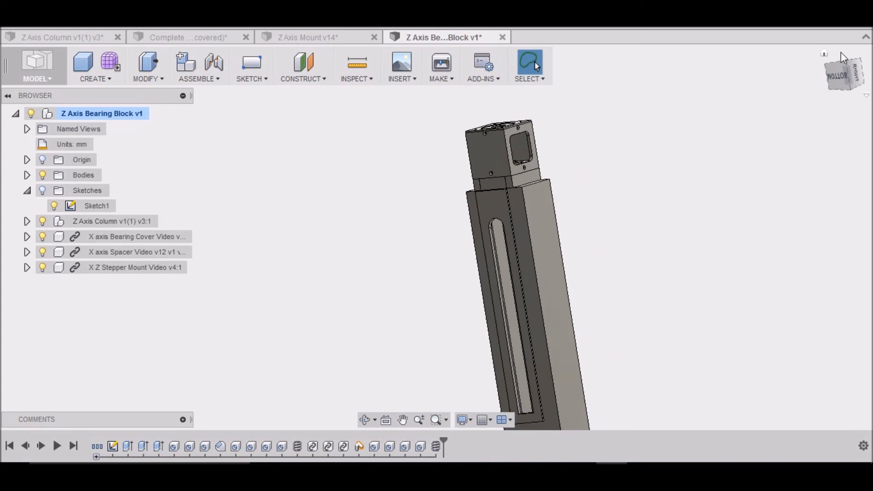
scroll(800, 68, "up", 2)
scroll(224, 231, "up", 4)
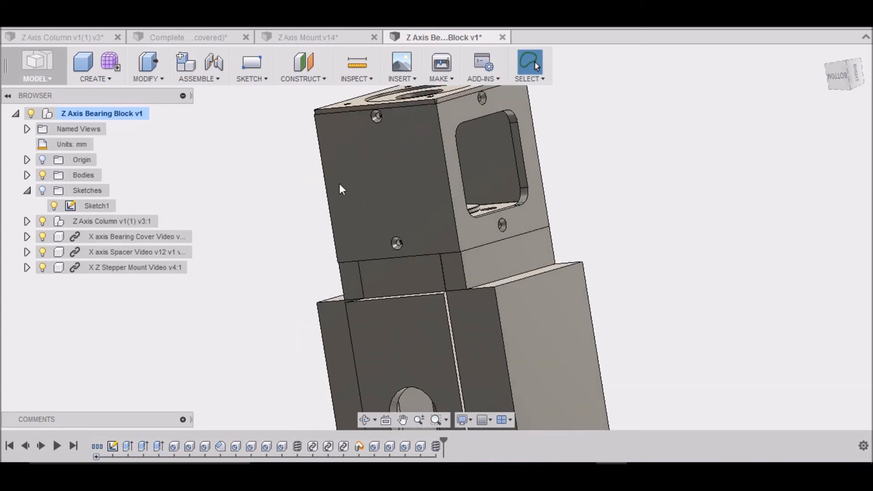
scroll(342, 189, "up", 2)
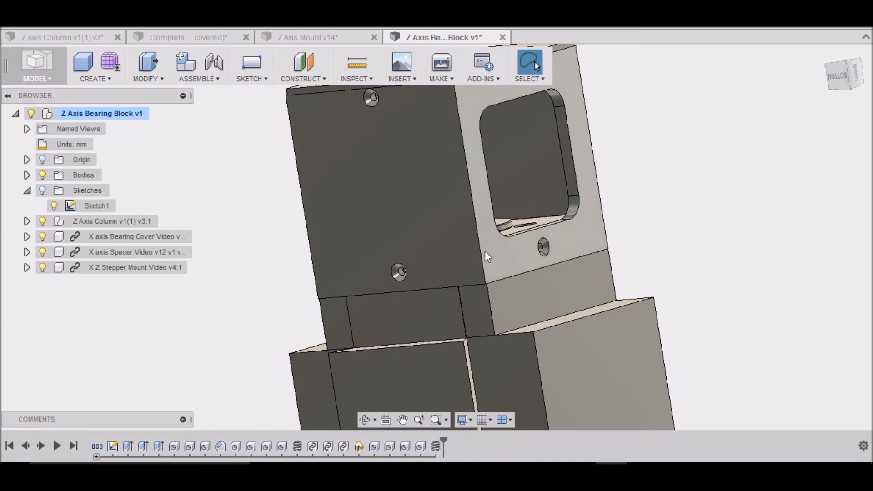
scroll(485, 251, "down", 3)
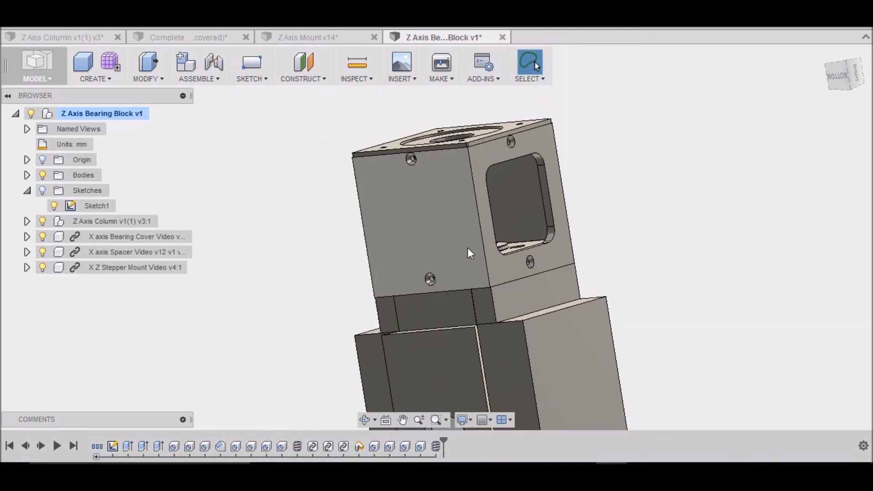
scroll(467, 248, "up", 2)
scroll(508, 362, "down", 4)
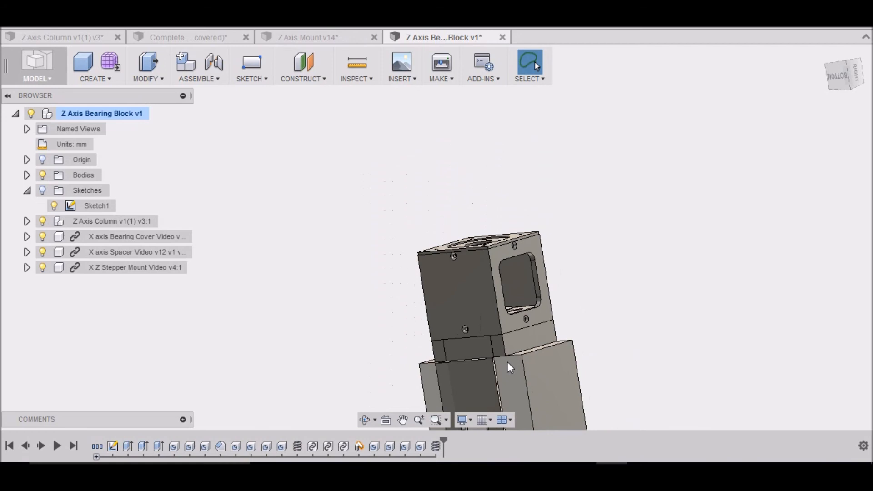
scroll(506, 361, "up", 5)
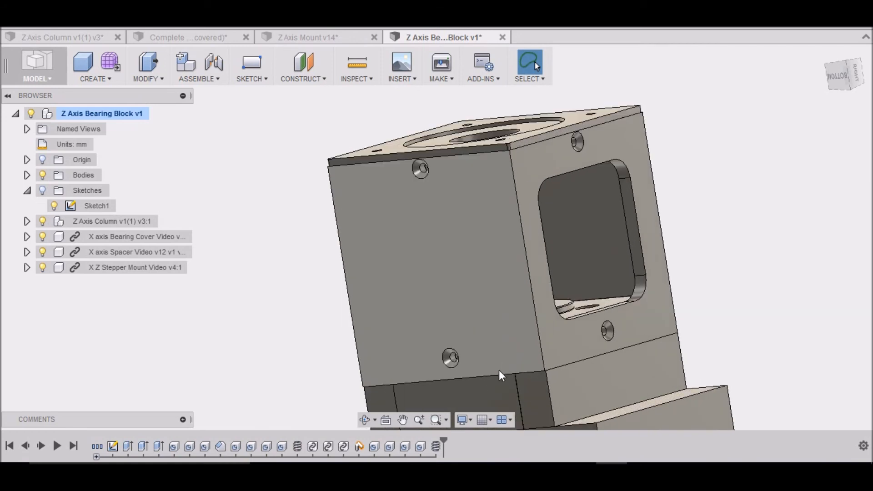
scroll(523, 366, "down", 5)
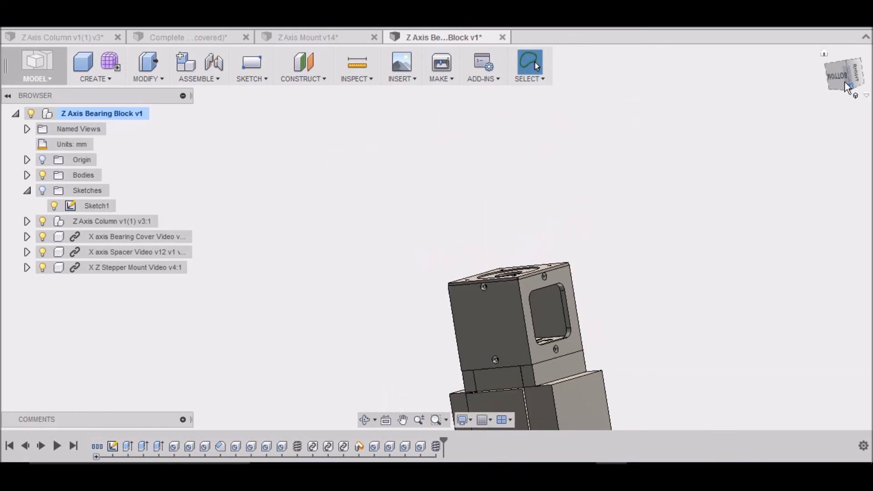
scroll(520, 287, "down", 3)
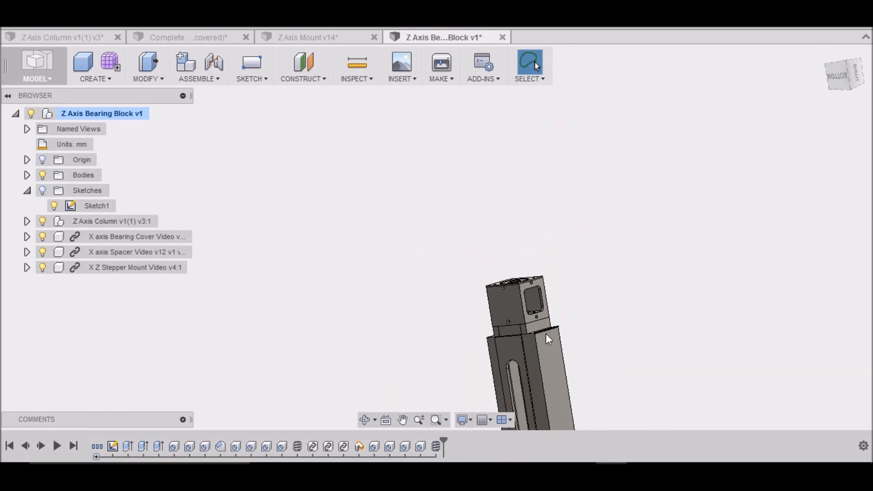
scroll(549, 335, "up", 3)
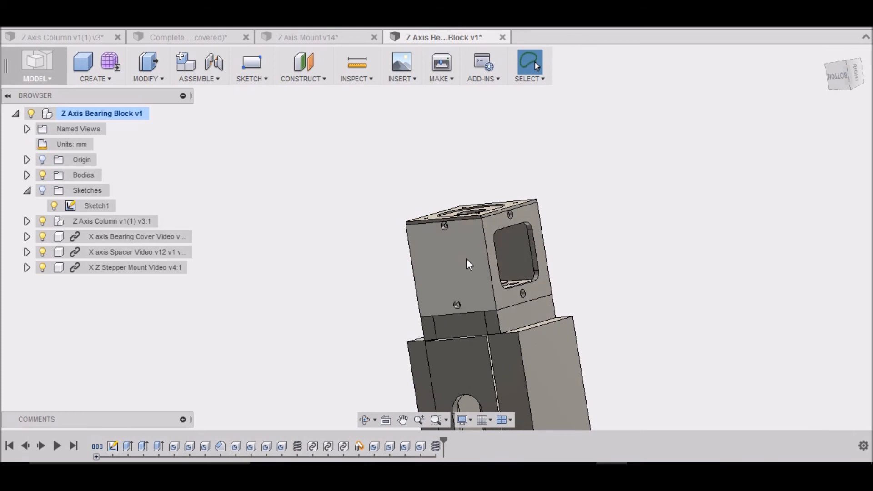
scroll(471, 279, "up", 4)
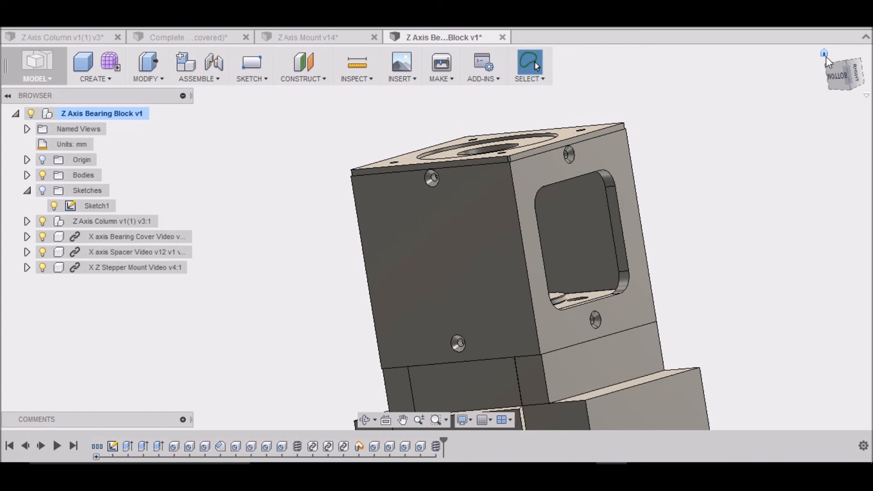
scroll(455, 200, "down", 5)
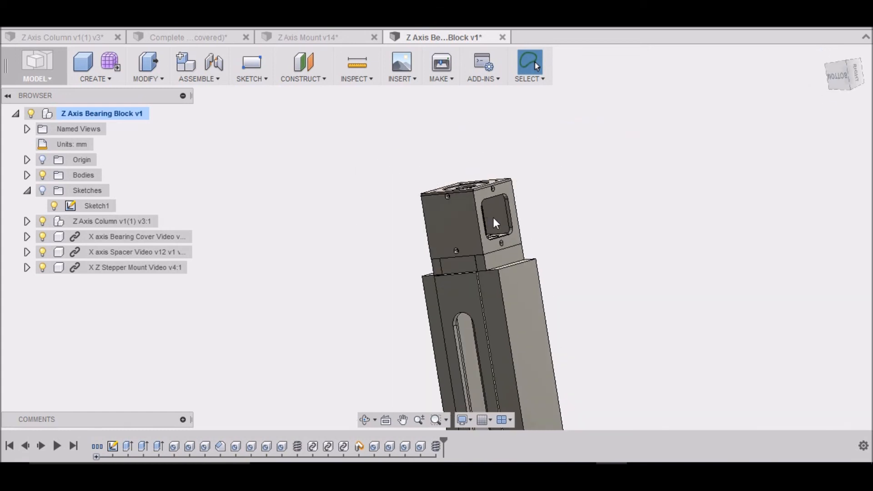
scroll(496, 234, "up", 4)
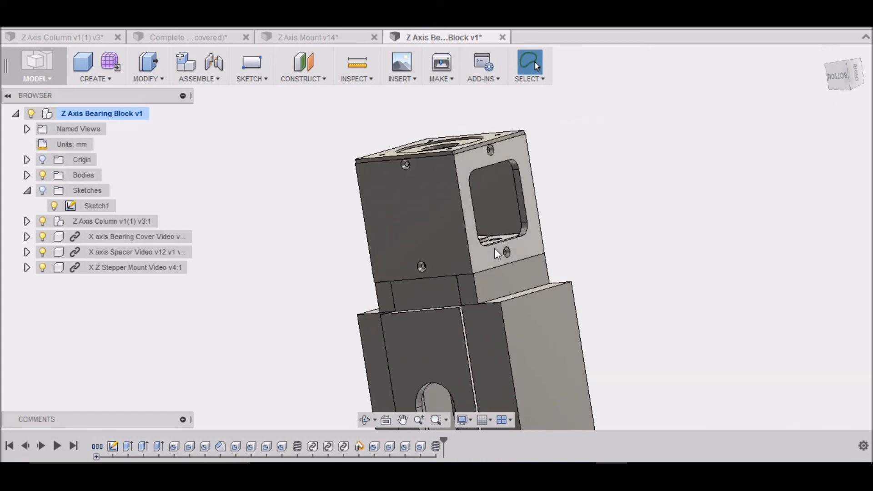